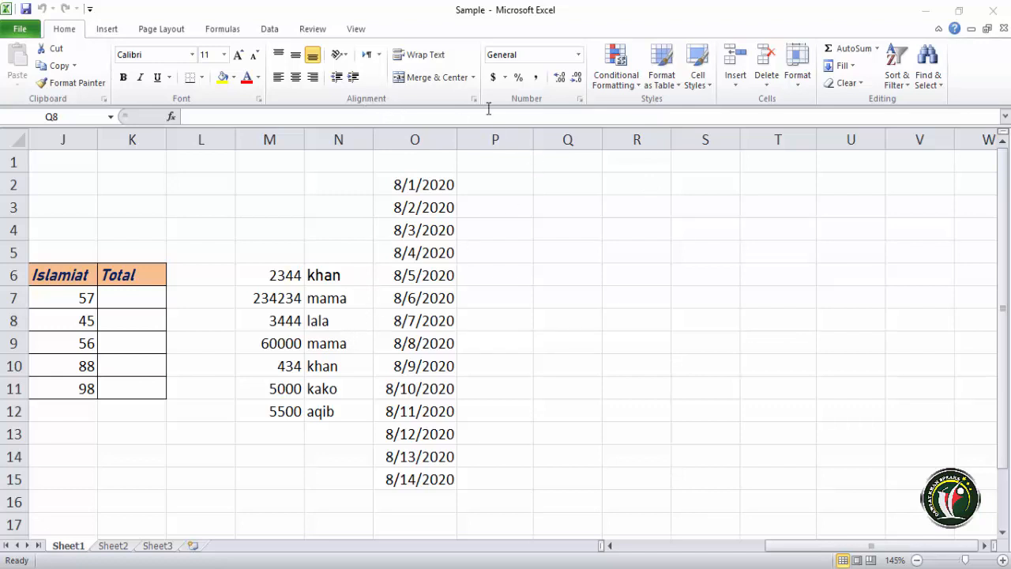
Examine the Highlight Cells Rules options and the number, text and date data in columns M, N and O
left_click(623, 85)
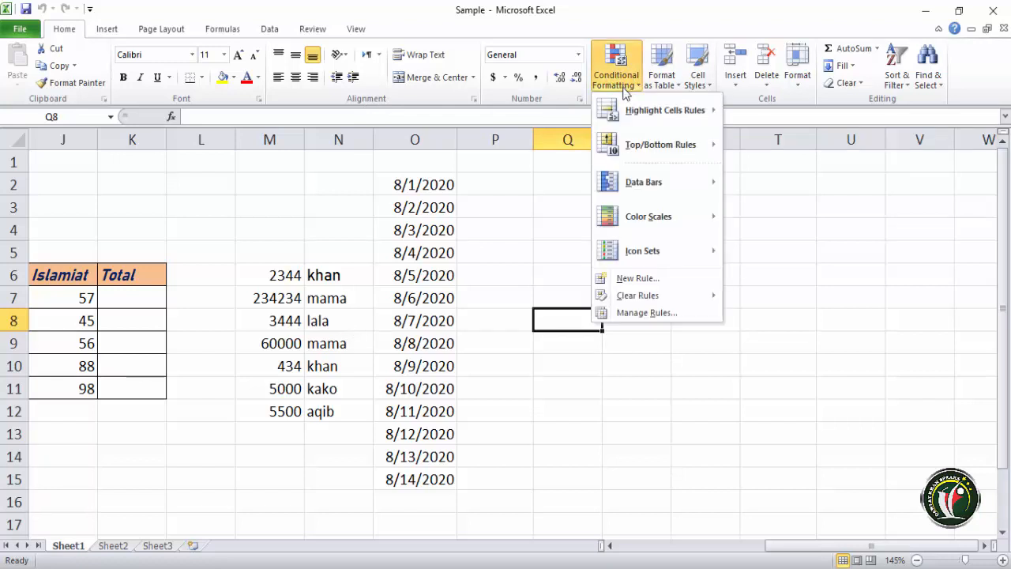
mouse_move(624, 109)
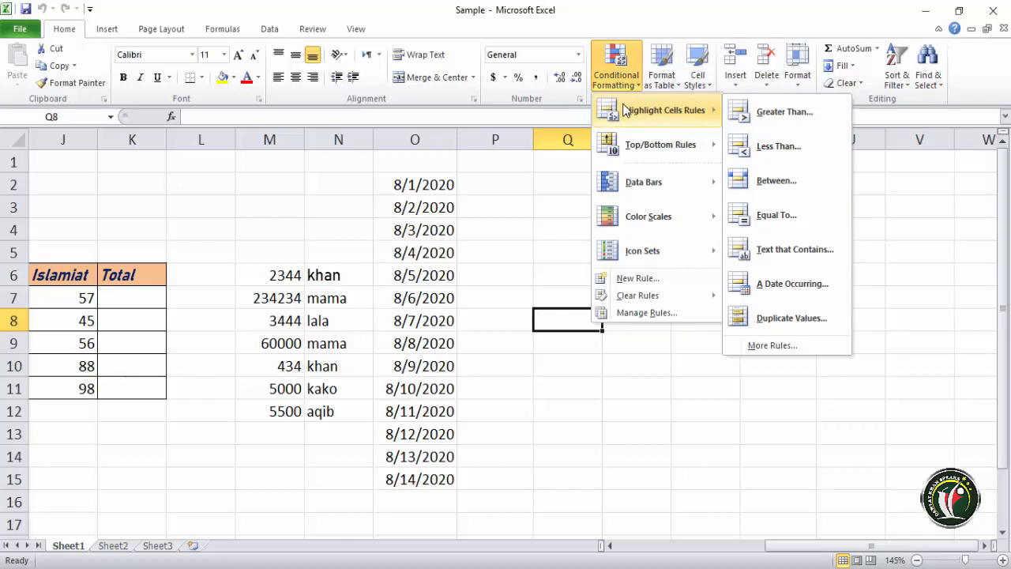
left_click(406, 306)
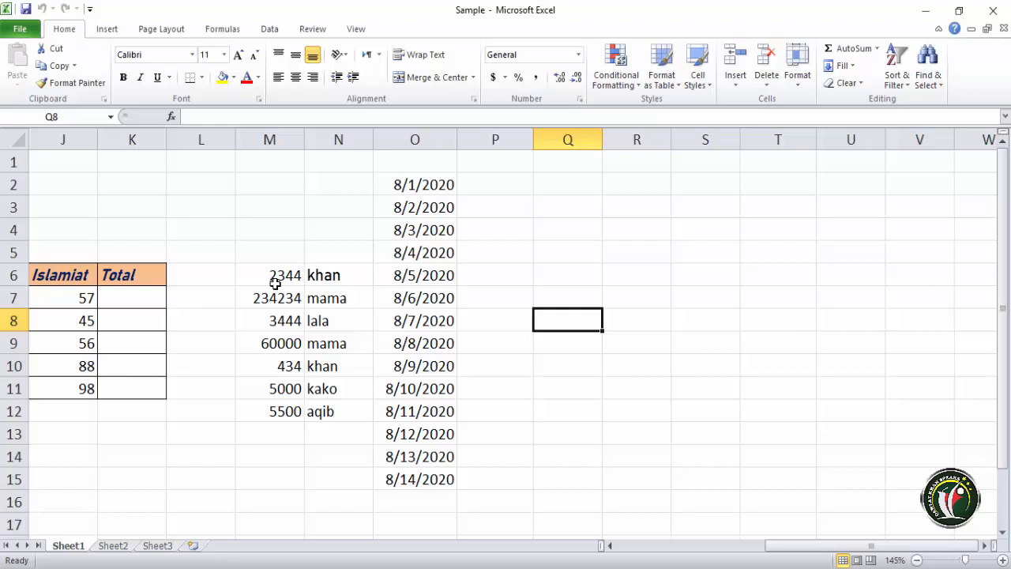
left_click_drag(274, 276, 278, 412)
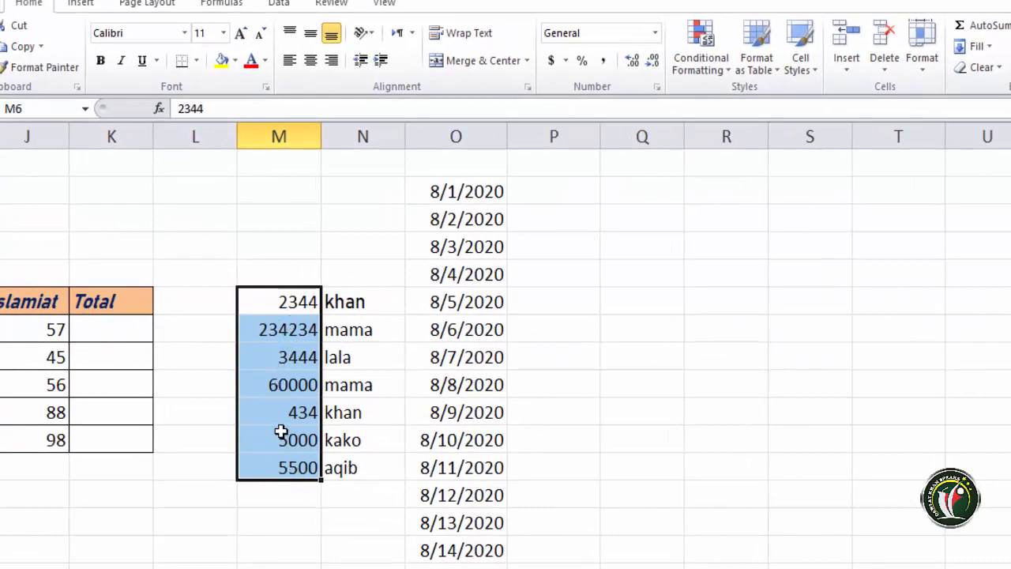
left_click_drag(344, 301, 350, 471)
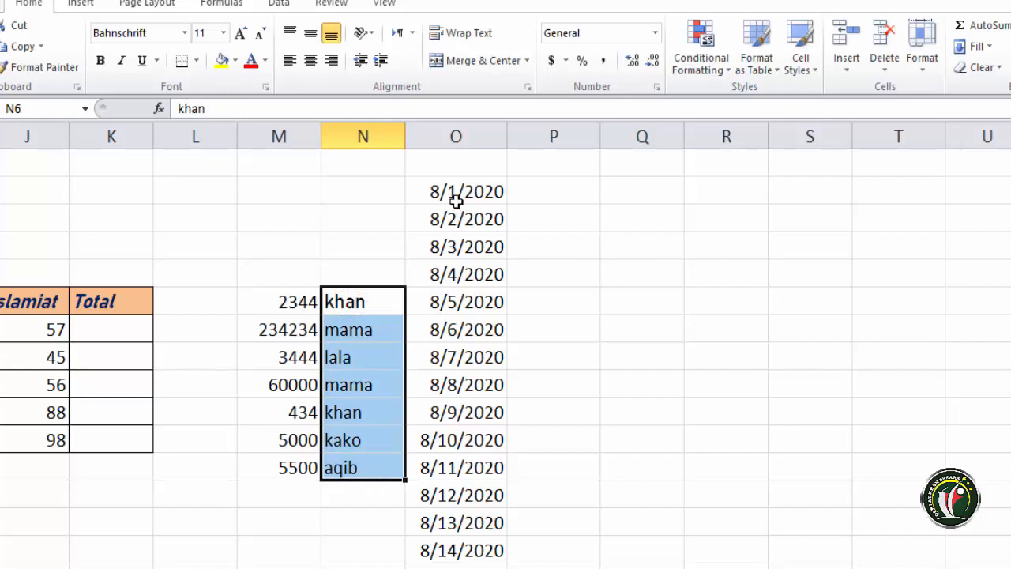
left_click_drag(458, 192, 458, 543)
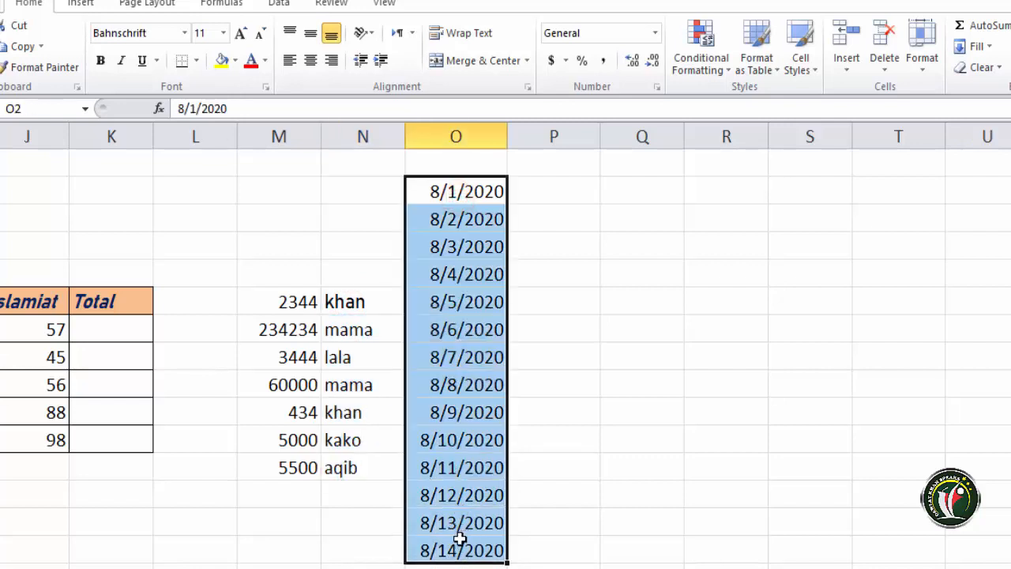
left_click_drag(285, 306, 297, 467)
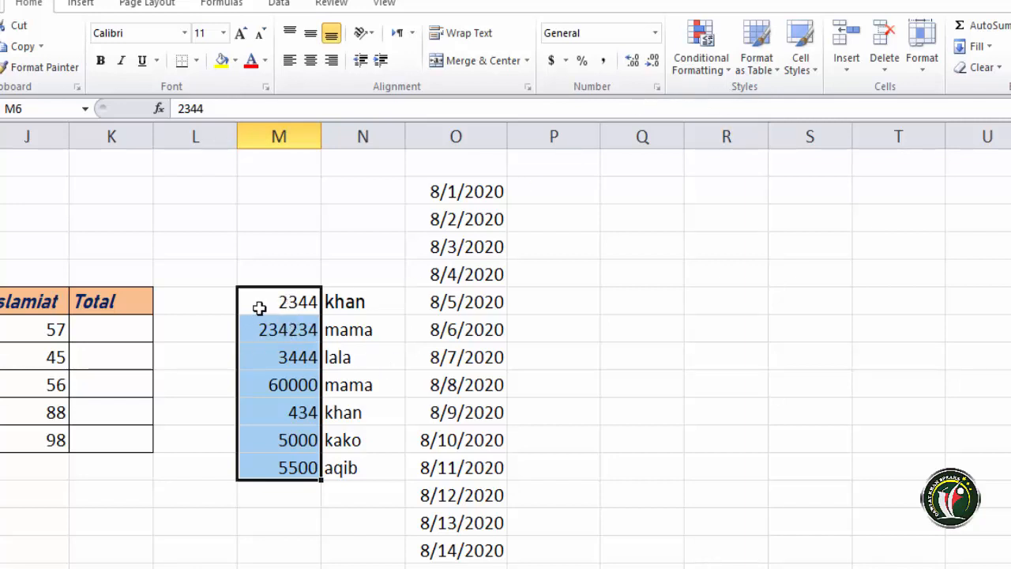
left_click_drag(281, 301, 271, 469)
left_click(279, 137)
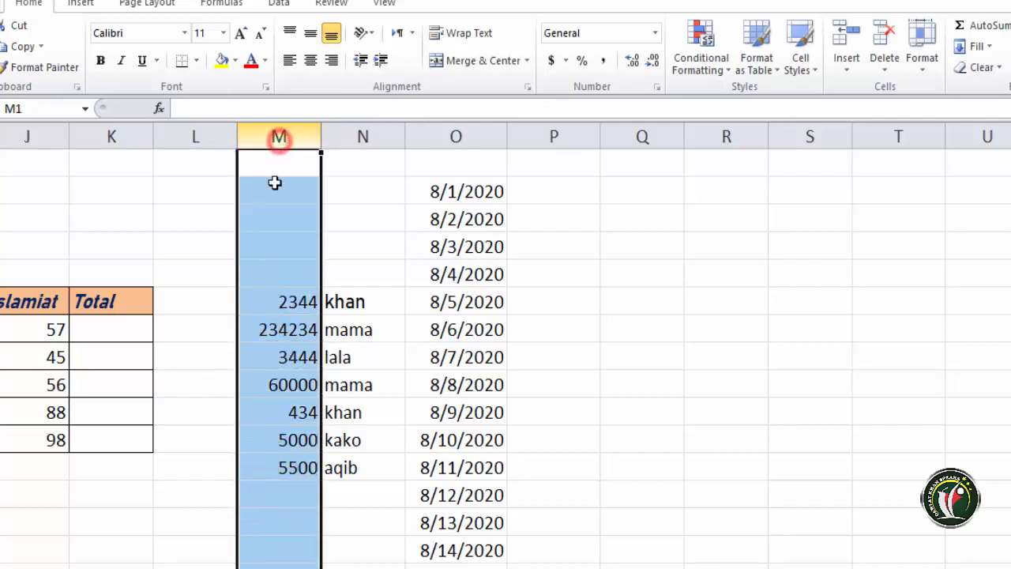
Start a Greater Than highlight rule for the numbers in cells M6:M12
left_click_drag(287, 301, 284, 467)
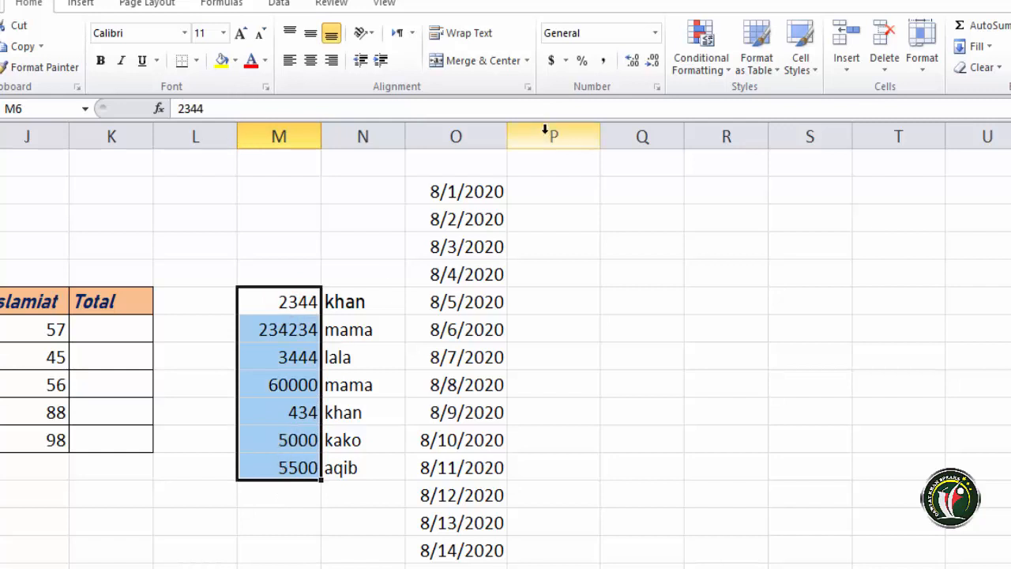
left_click(718, 75)
mouse_move(738, 103)
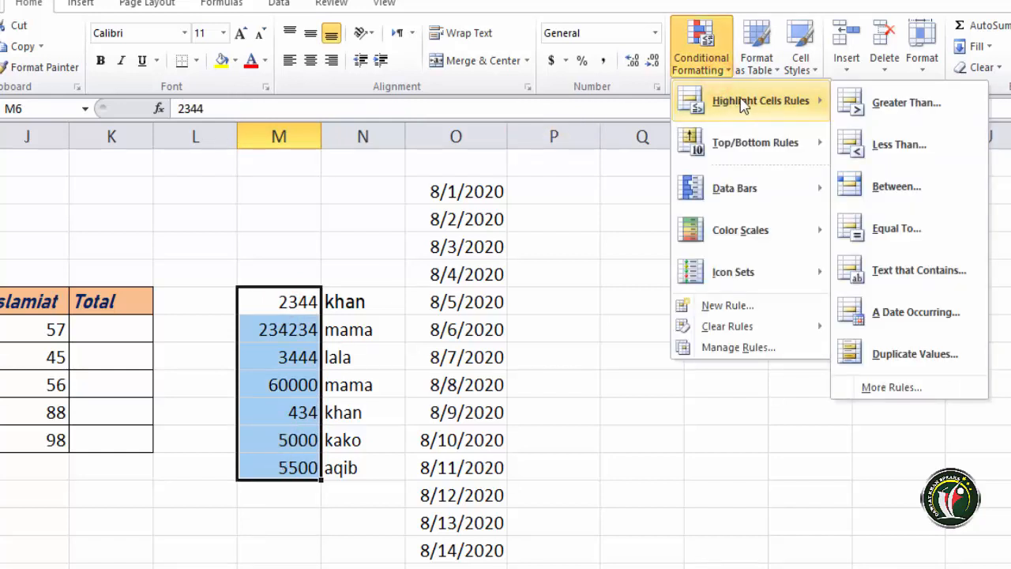
left_click(904, 106)
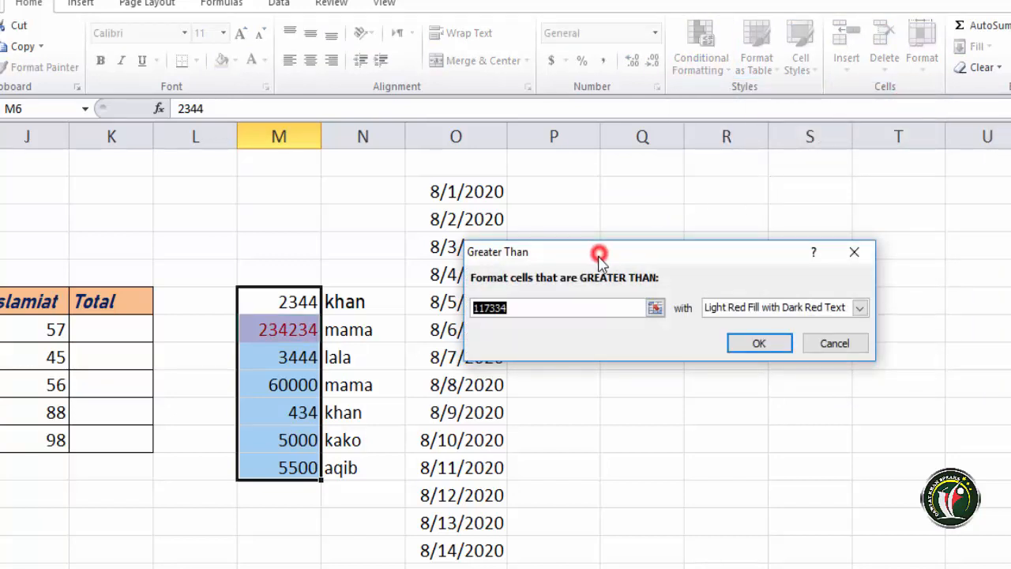
left_click_drag(598, 252, 588, 280)
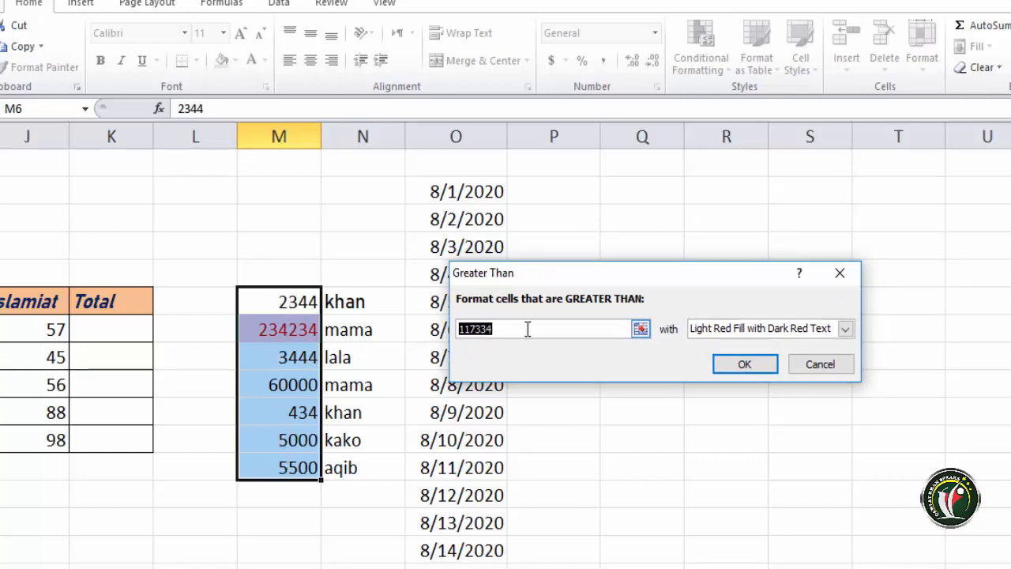
Try the thresholds 500, 5000 and 50000 in the Greater Than rule, then return the threshold to 500
left_click_drag(523, 329, 433, 331)
type("500")
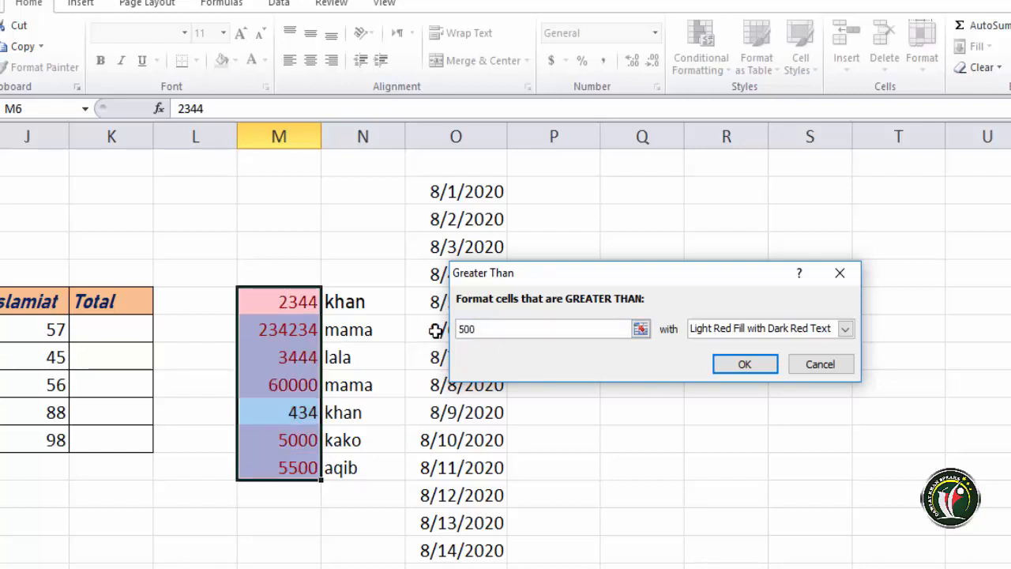
type("0")
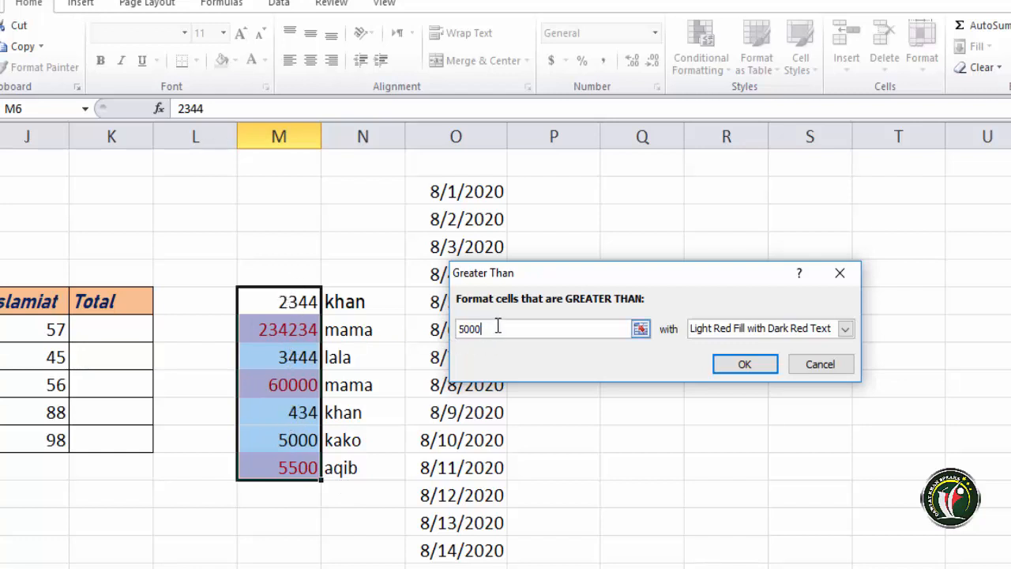
type("0")
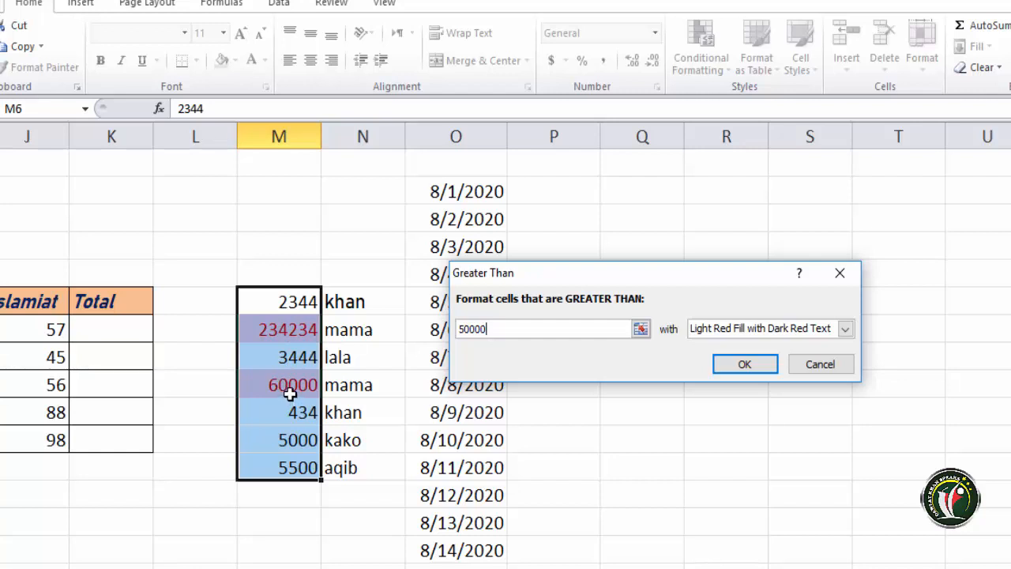
key("BackSpace")
key("BackSpace")
key("BackSpace")
key("BackSpace")
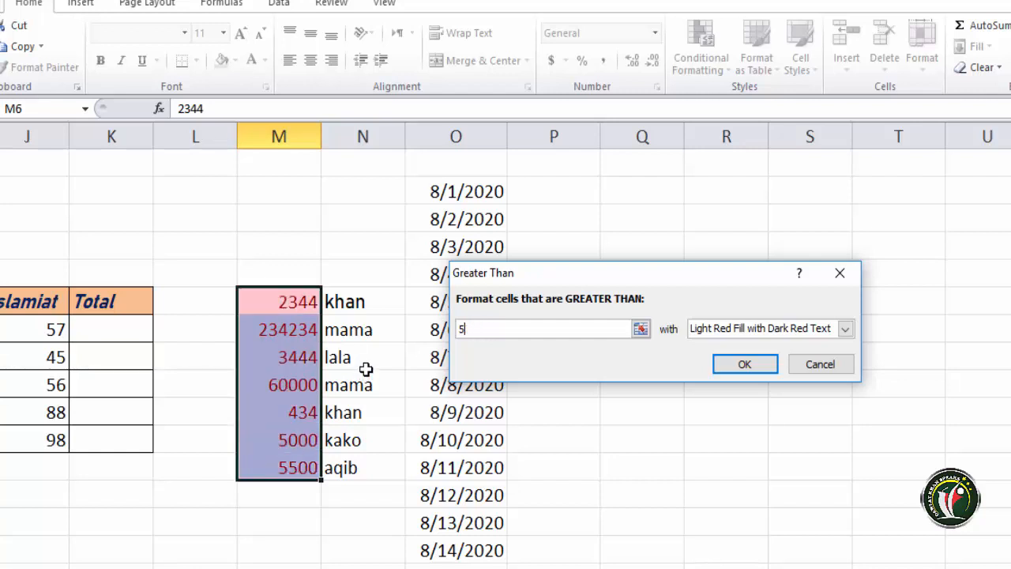
key("BackSpace")
type("500")
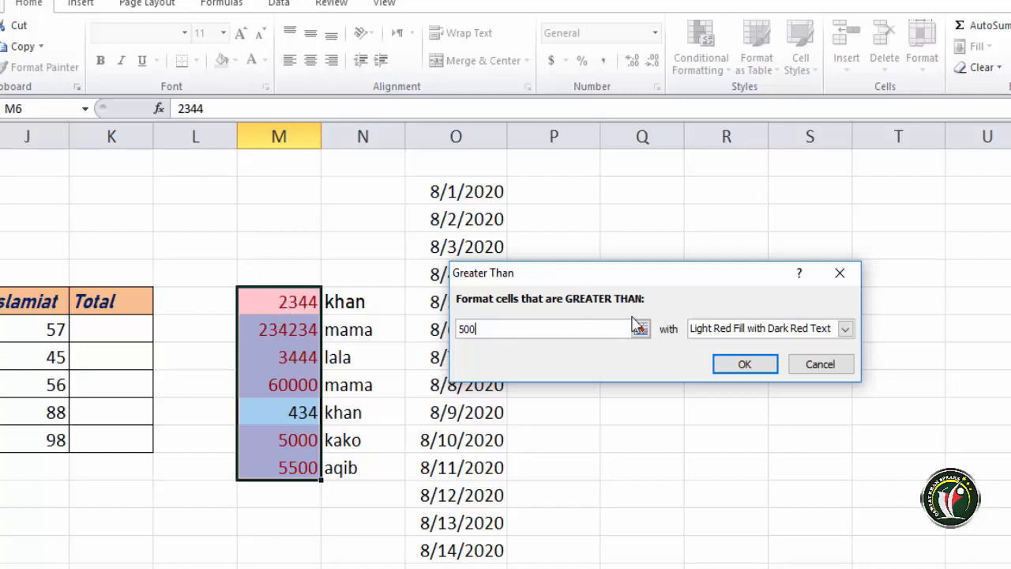
Preview the yellow, green, Light Red Fill, Red Text and Red Border formats, and return to Light Red Fill with Dark Red Text
left_click(789, 328)
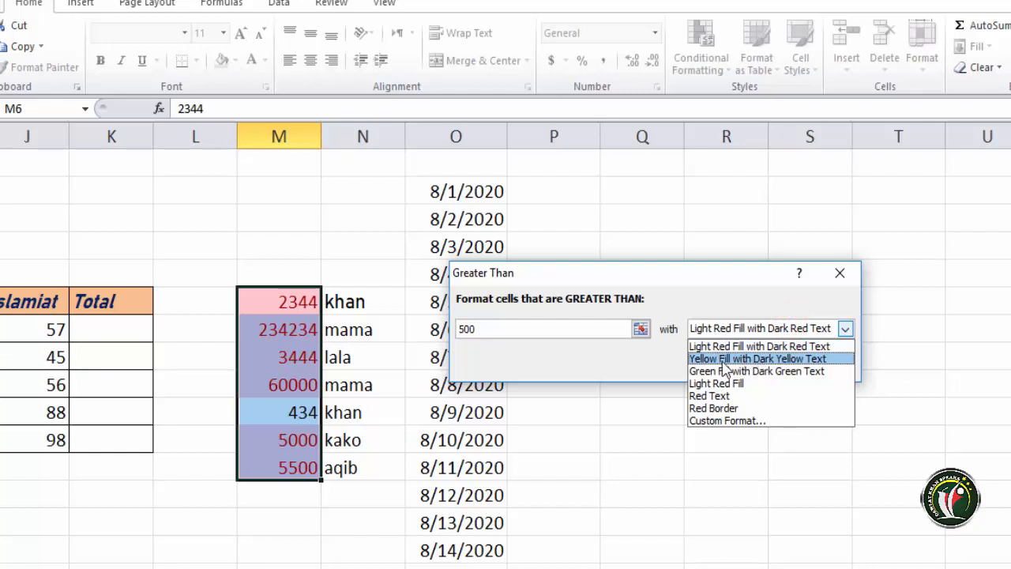
left_click(744, 360)
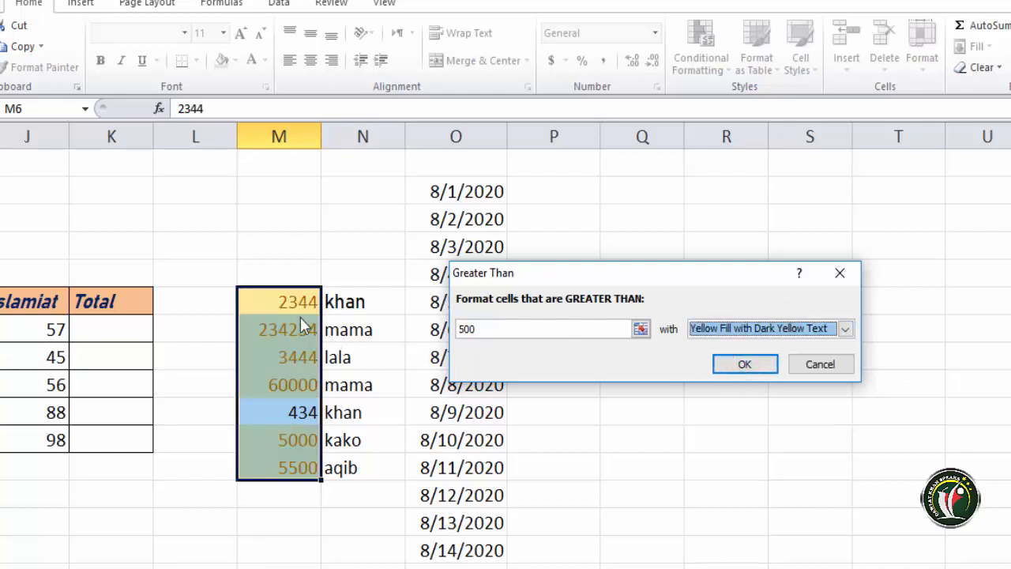
left_click(726, 328)
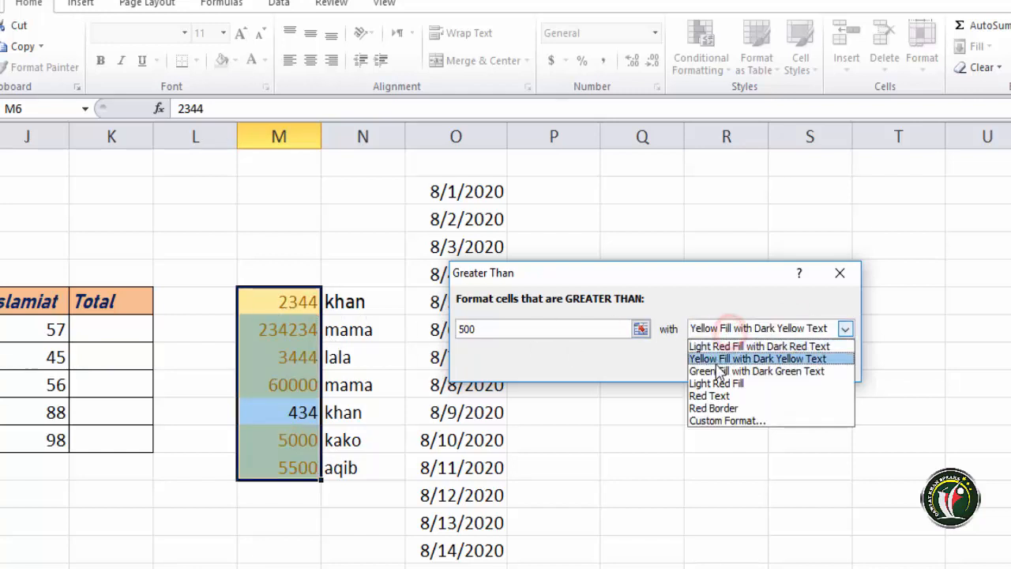
left_click(742, 368)
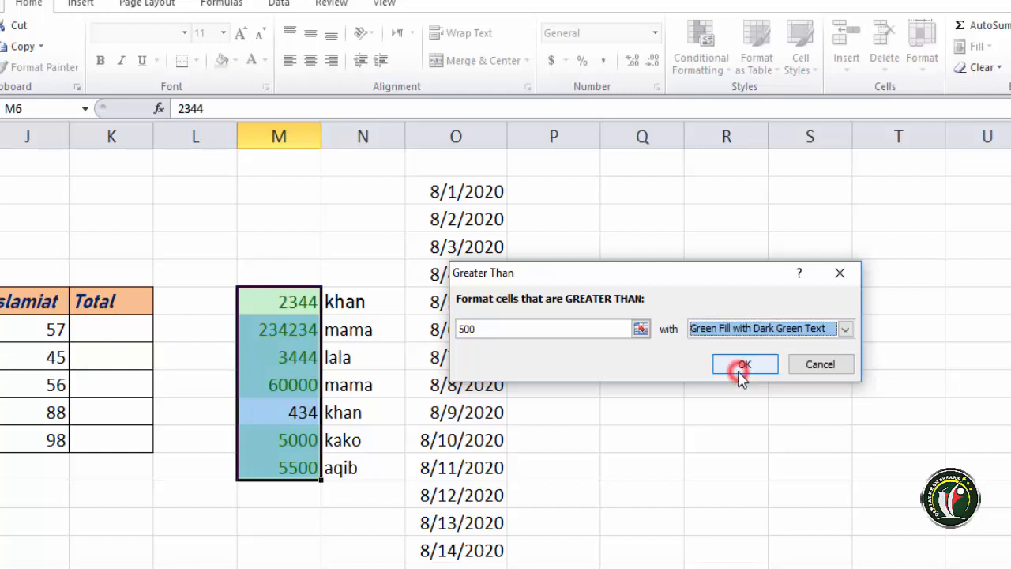
left_click(703, 328)
left_click(715, 383)
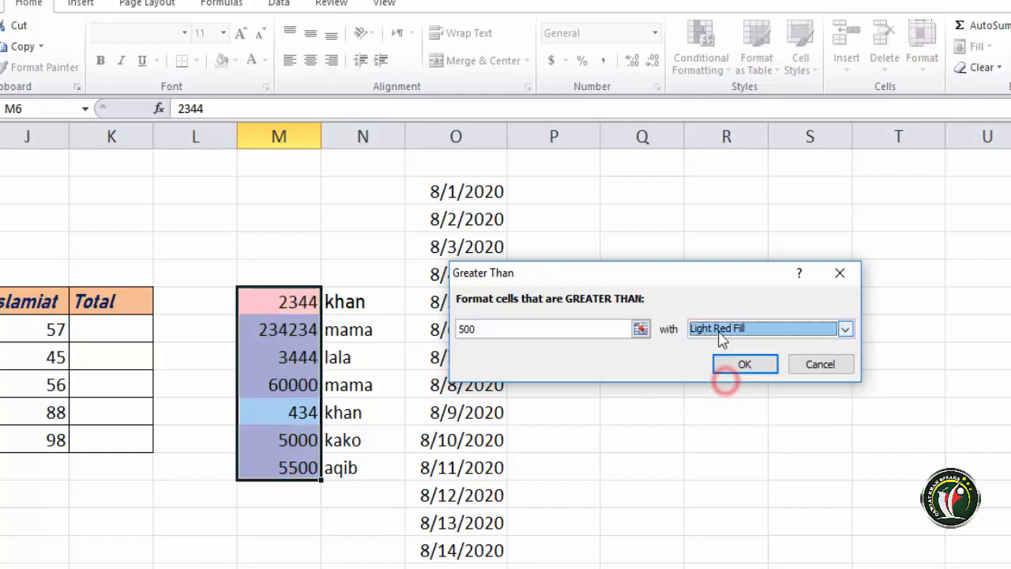
left_click(719, 328)
left_click(709, 396)
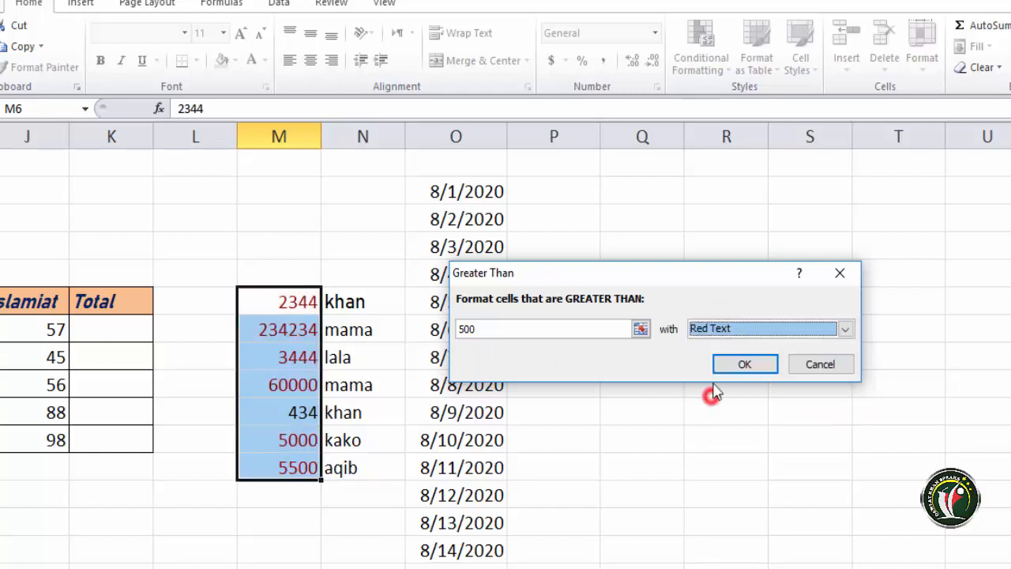
left_click(711, 328)
left_click(722, 407)
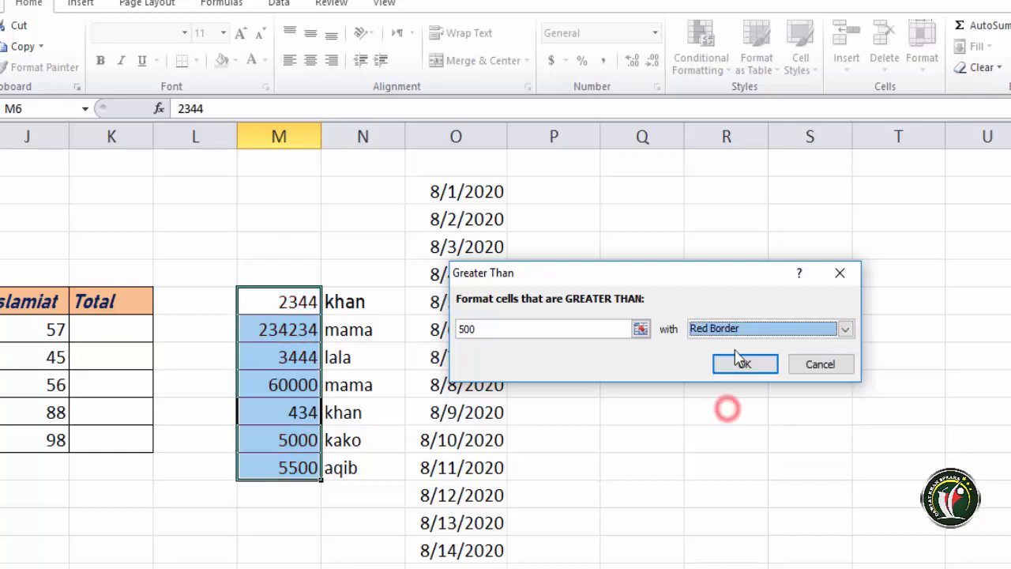
left_click(738, 328)
left_click(735, 346)
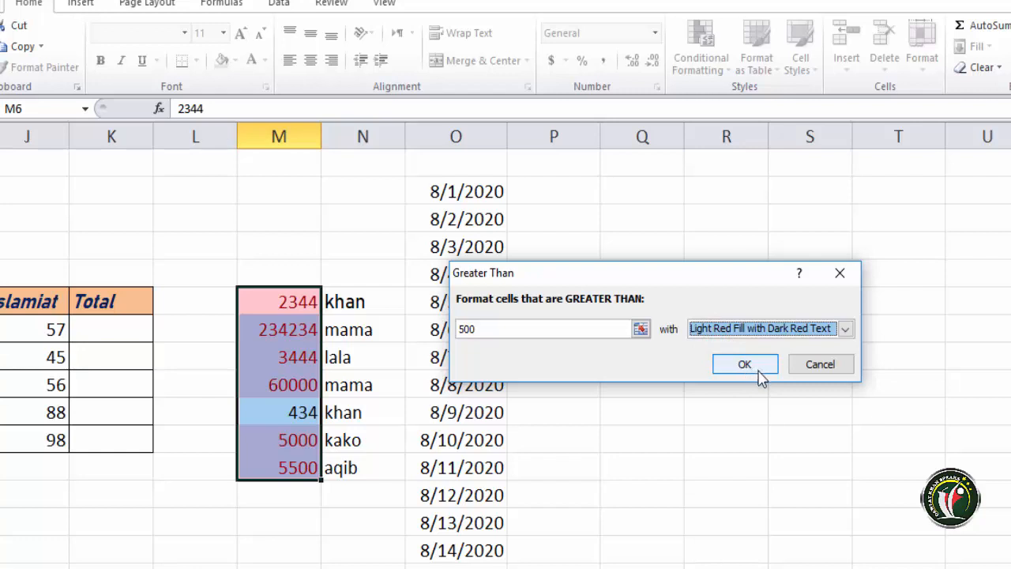
Set the Greater Than threshold to 5000 and apply the rule with Light Red Fill with Dark Red Text
double_click(483, 329)
type("6")
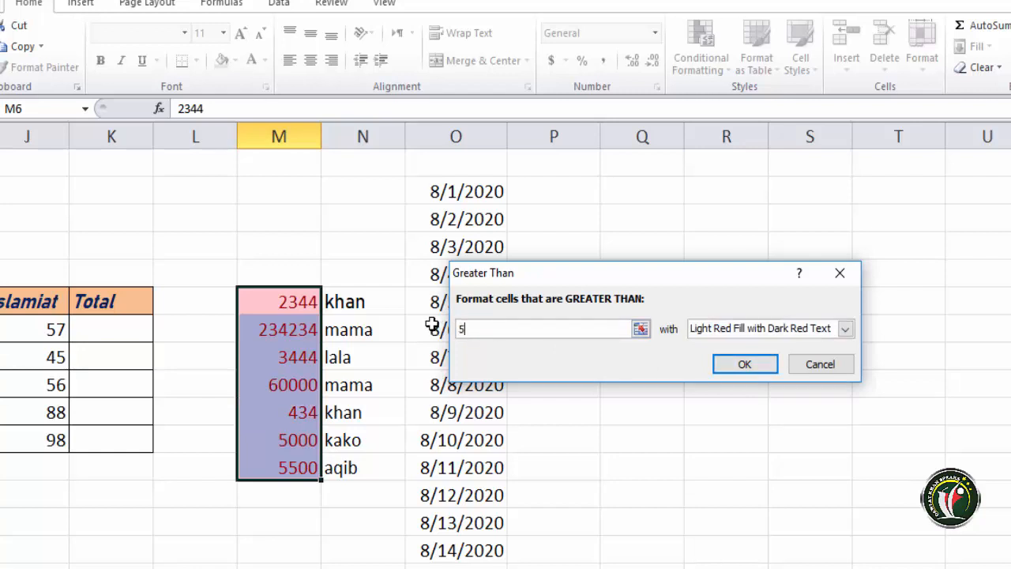
type("5000")
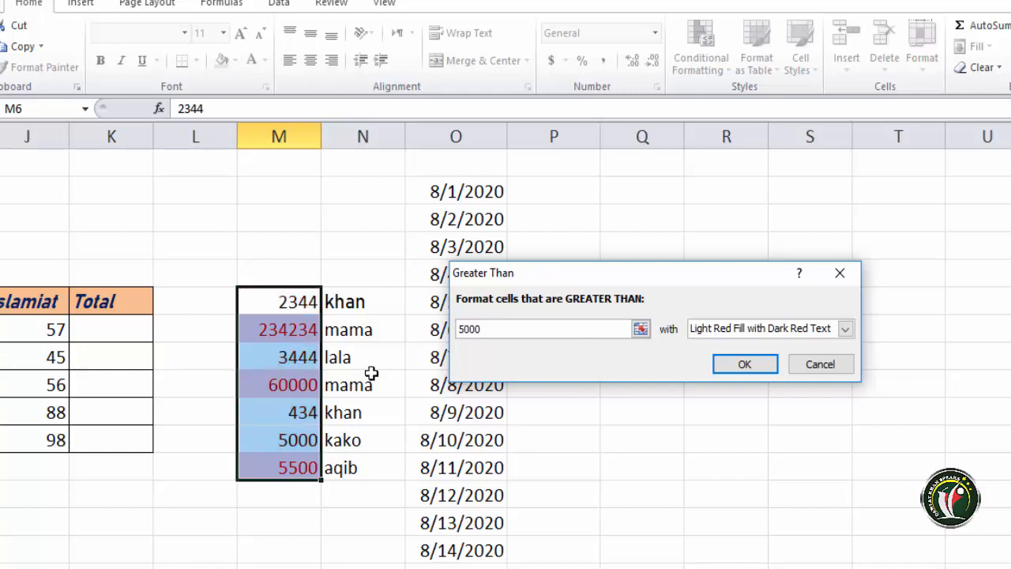
left_click(743, 365)
left_click(479, 466)
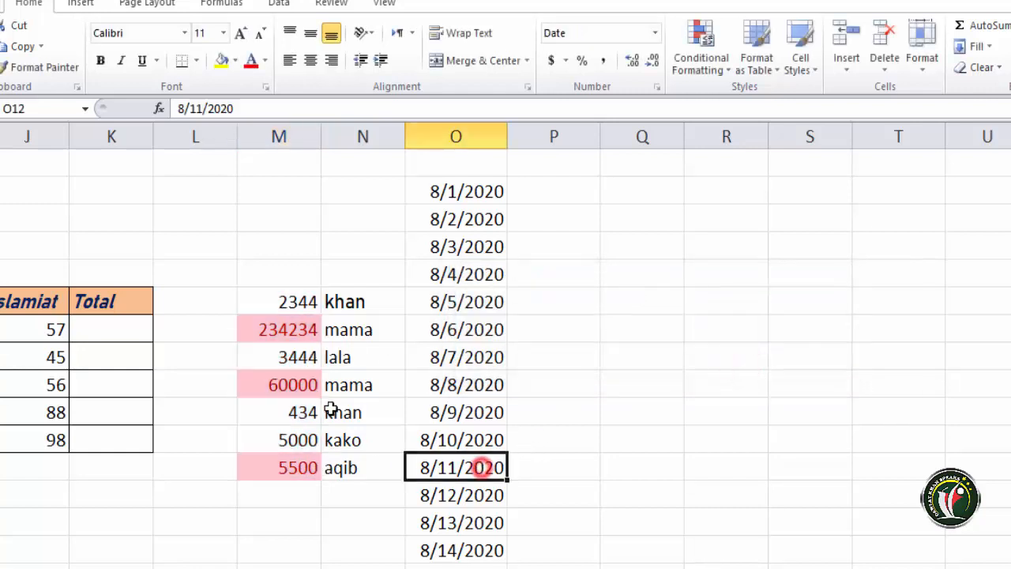
Change the value in cell M10 to 55000 to test the highlight rule
left_click(297, 305)
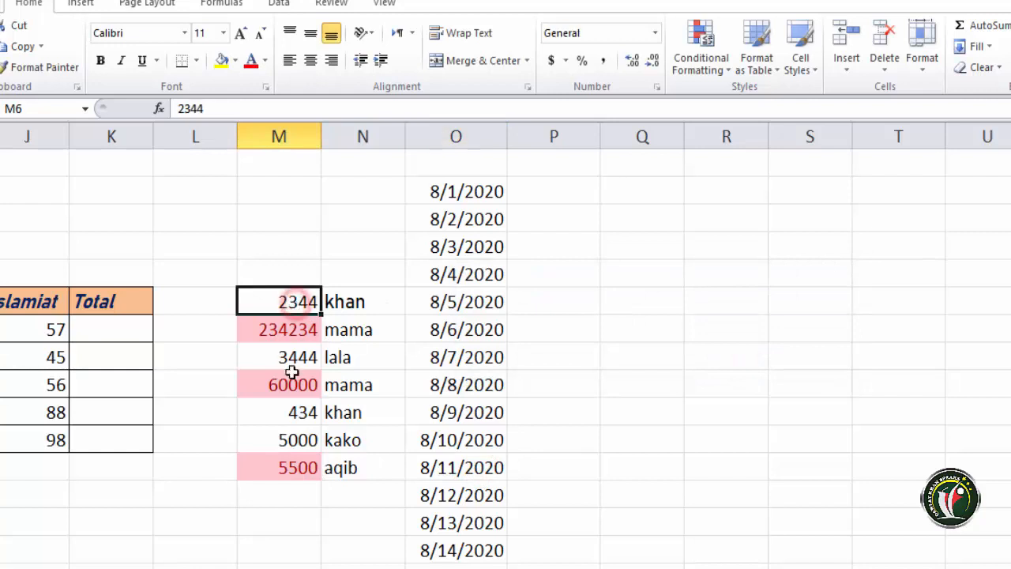
left_click(296, 415)
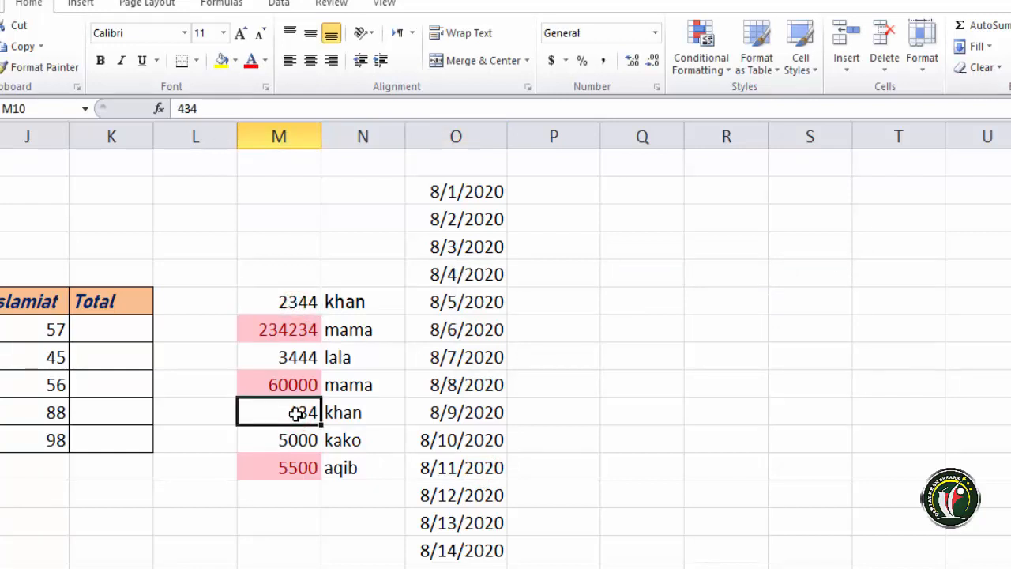
type("500")
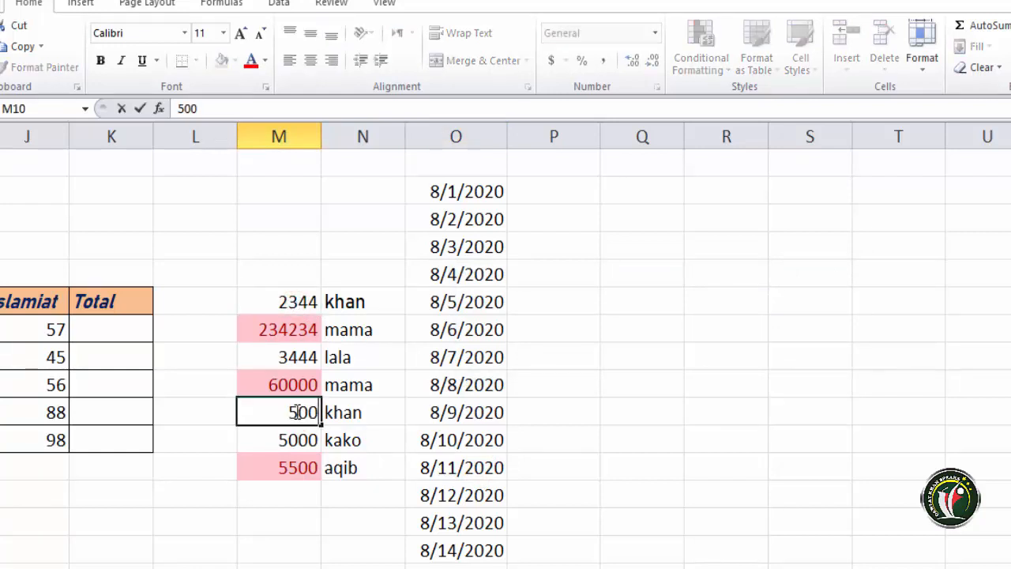
type("00")
key("BackSpace")
key("BackSpace")
key("BackSpace")
key("BackSpace")
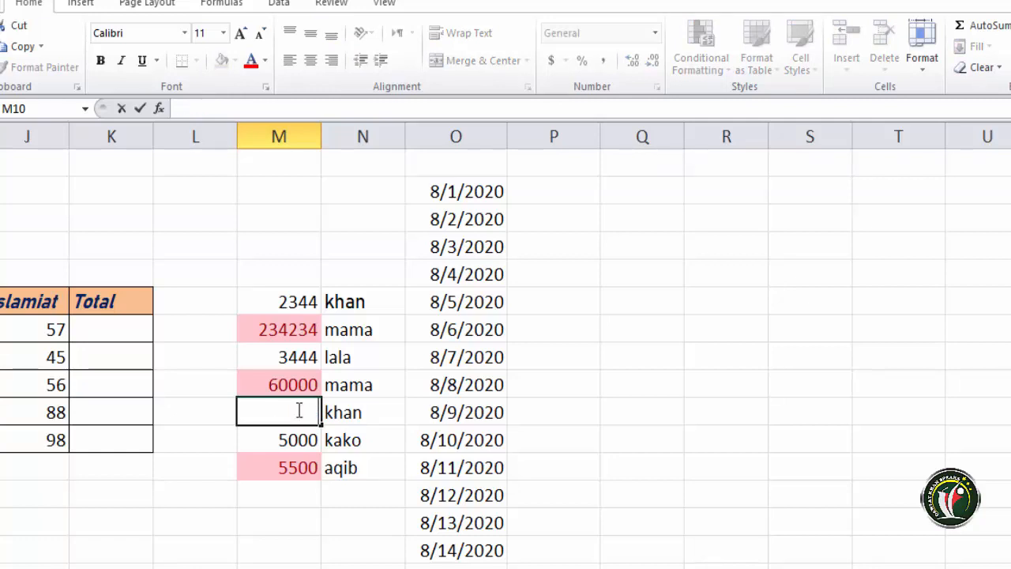
type("5000")
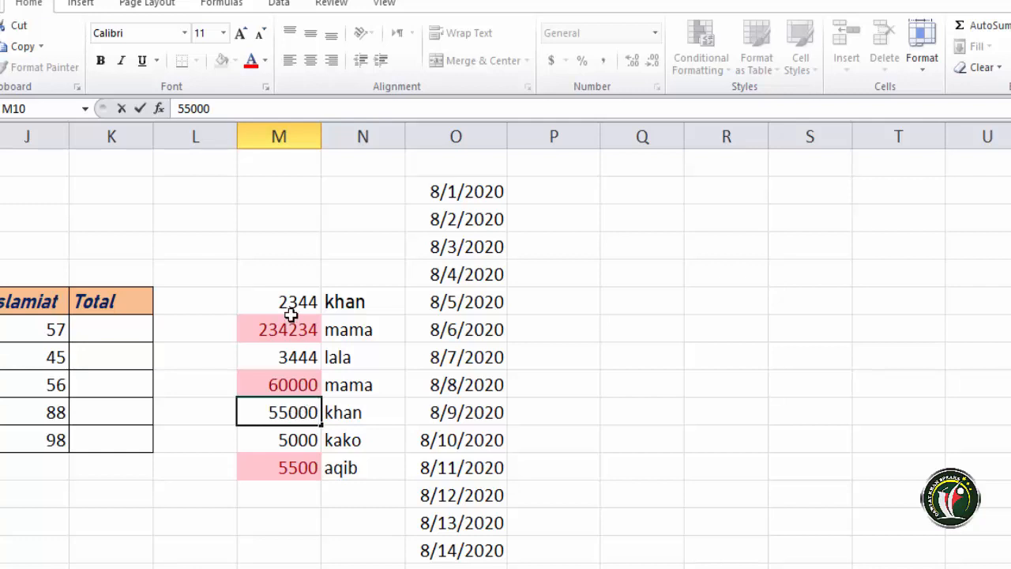
key("Return")
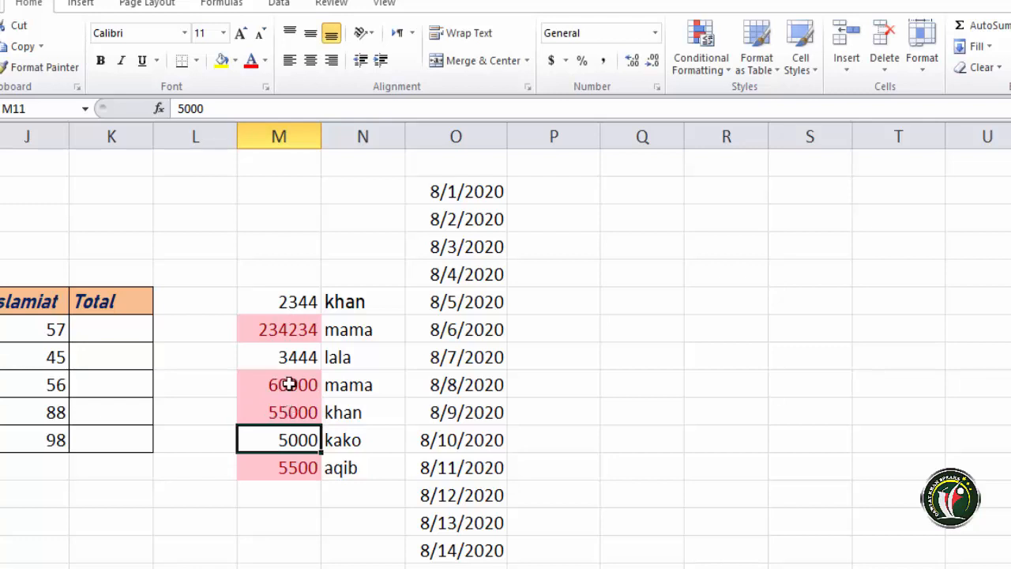
Undo the test change in cell M10 and the Greater Than rule on the column M numbers
left_click_drag(289, 296, 282, 463)
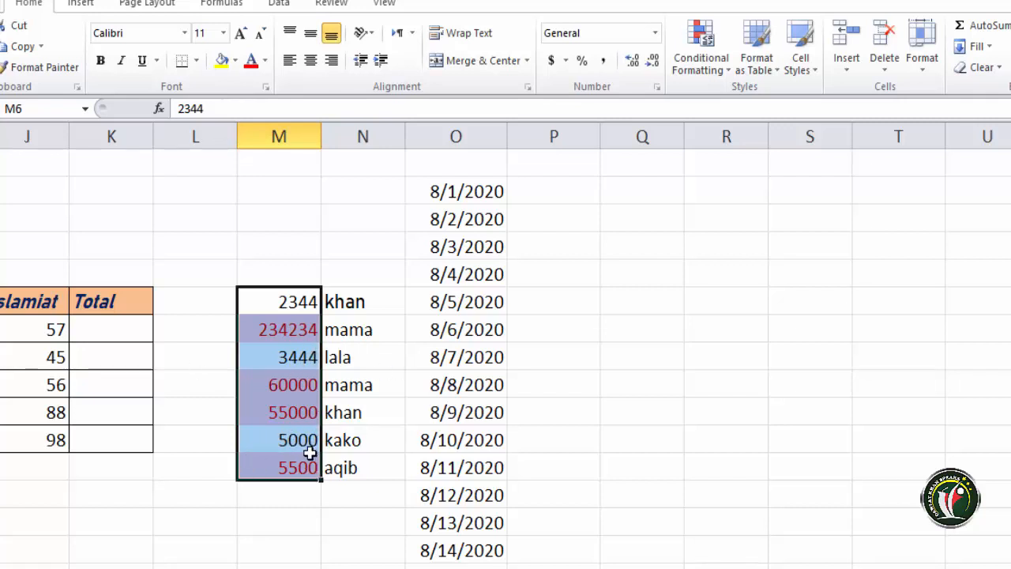
key("ctrl+z")
key("ctrl+z")
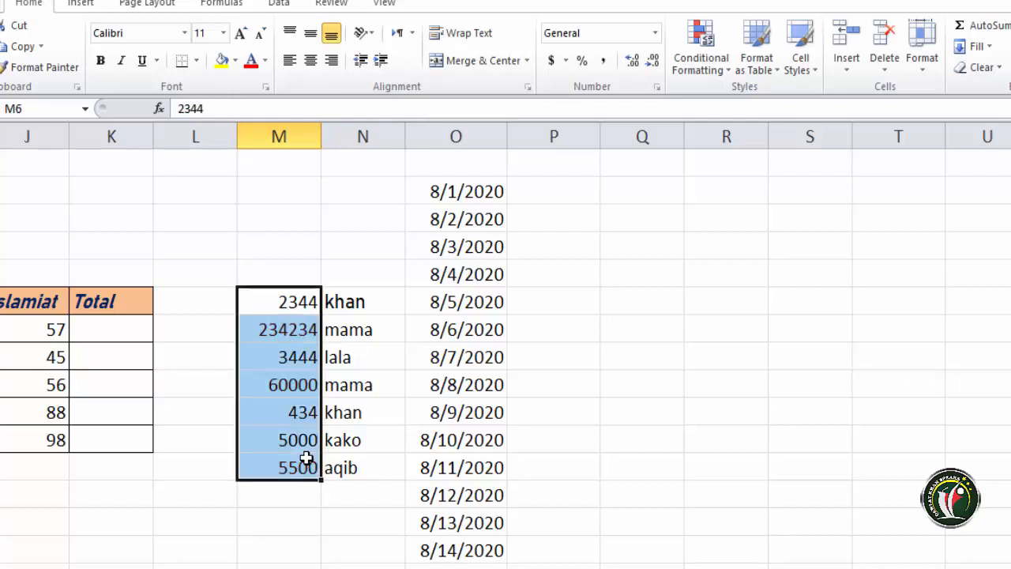
Start a Less Than highlight rule on M6:M12 and try the thresholds 500, 5000 and 60000
left_click(702, 64)
mouse_move(822, 104)
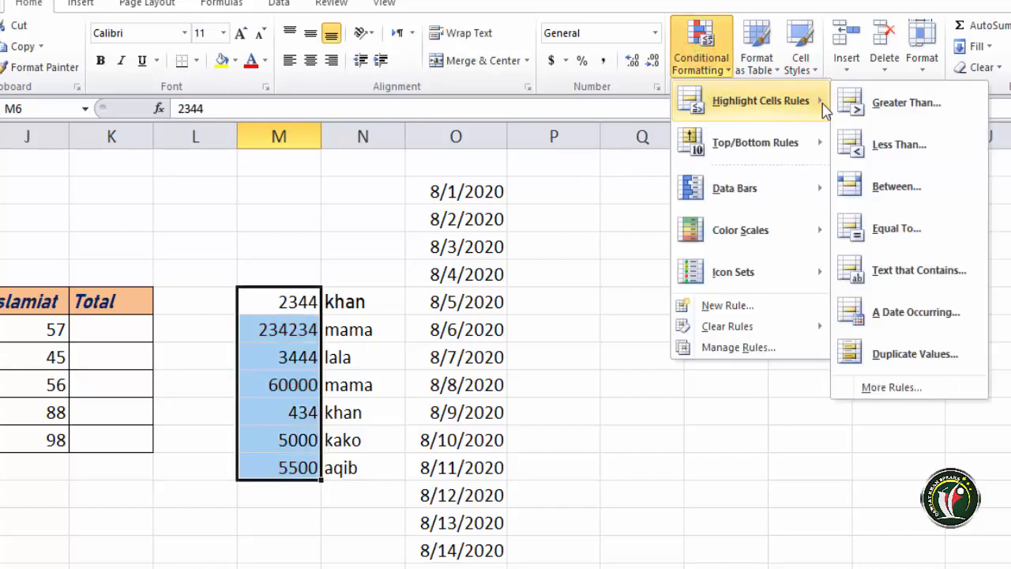
left_click(899, 147)
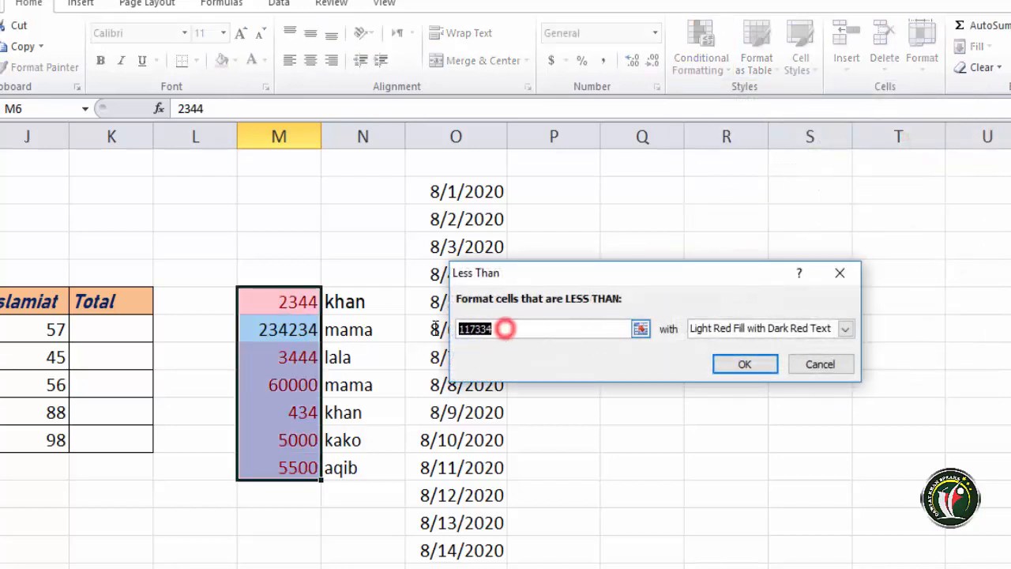
type("500")
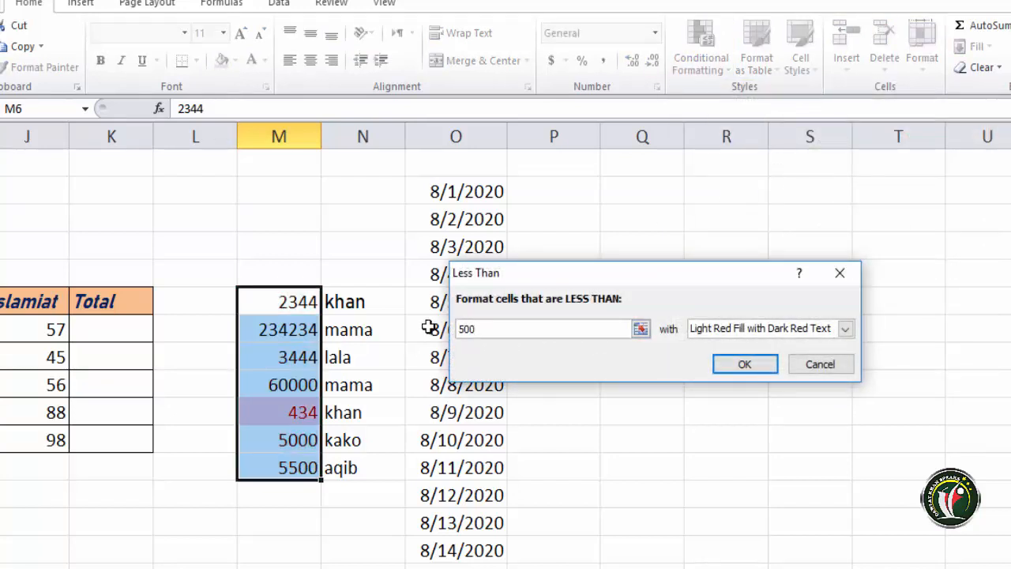
type("0")
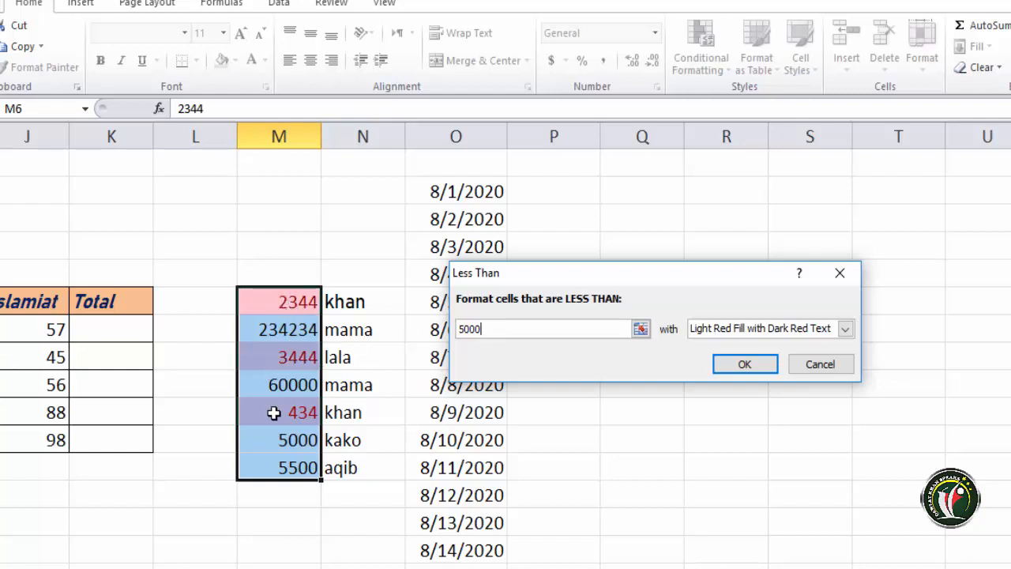
key("BackSpace")
key("BackSpace")
key("BackSpace")
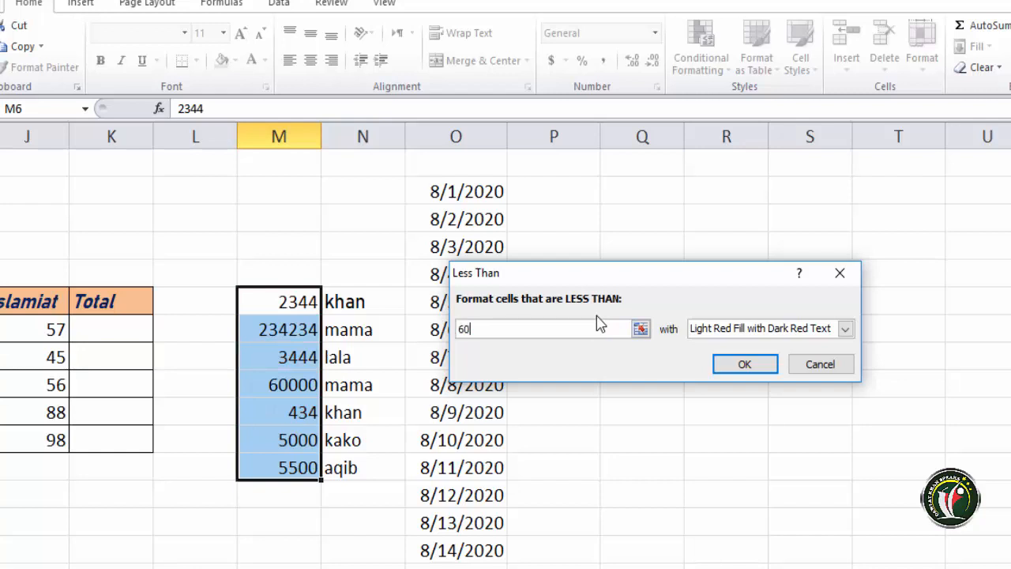
type("000")
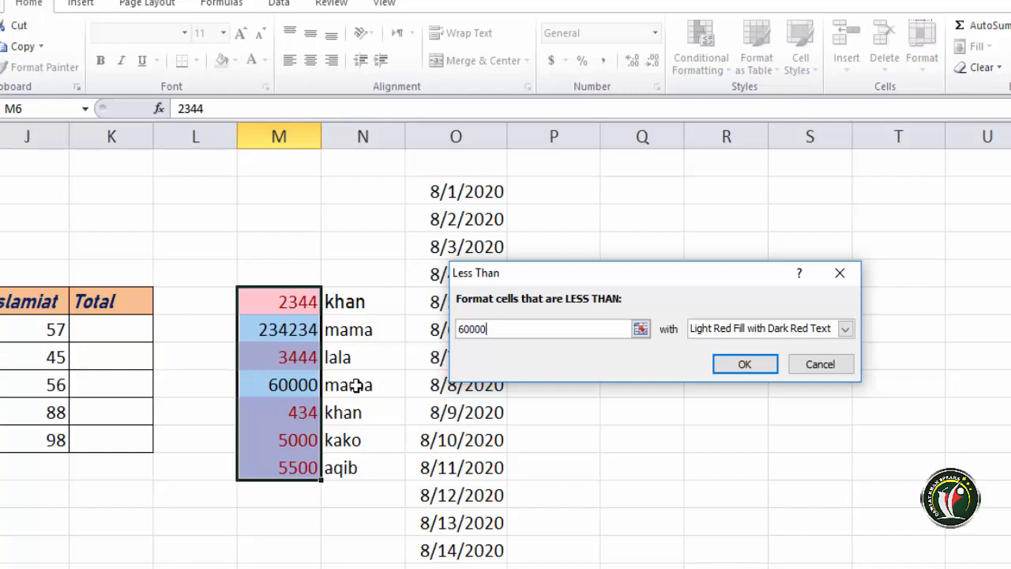
Try the threshold 100000 in the Less Than rule and cancel the rule
left_click_drag(512, 327, 379, 328)
type("1")
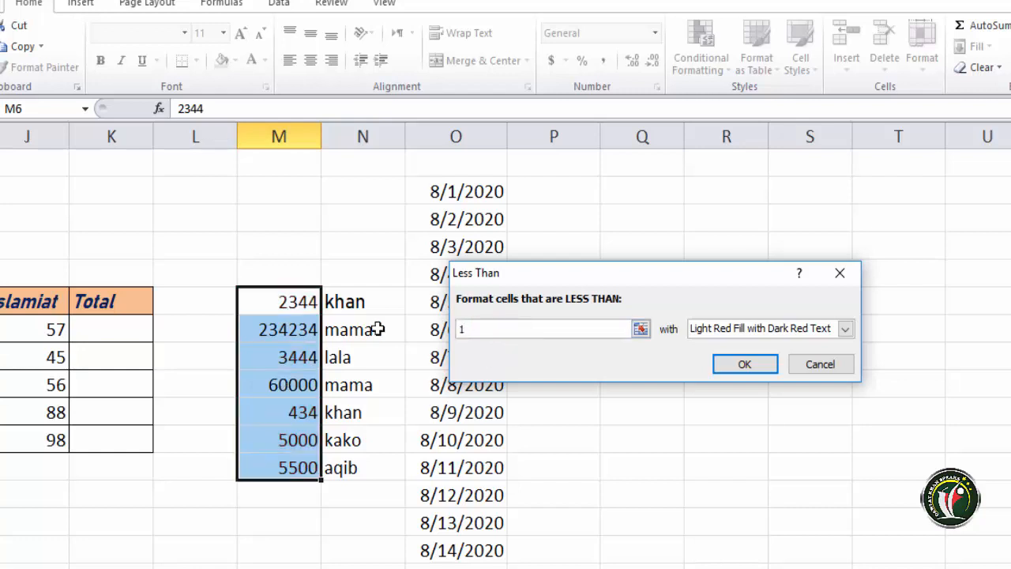
type("-")
key("BackSpace")
type("00000")
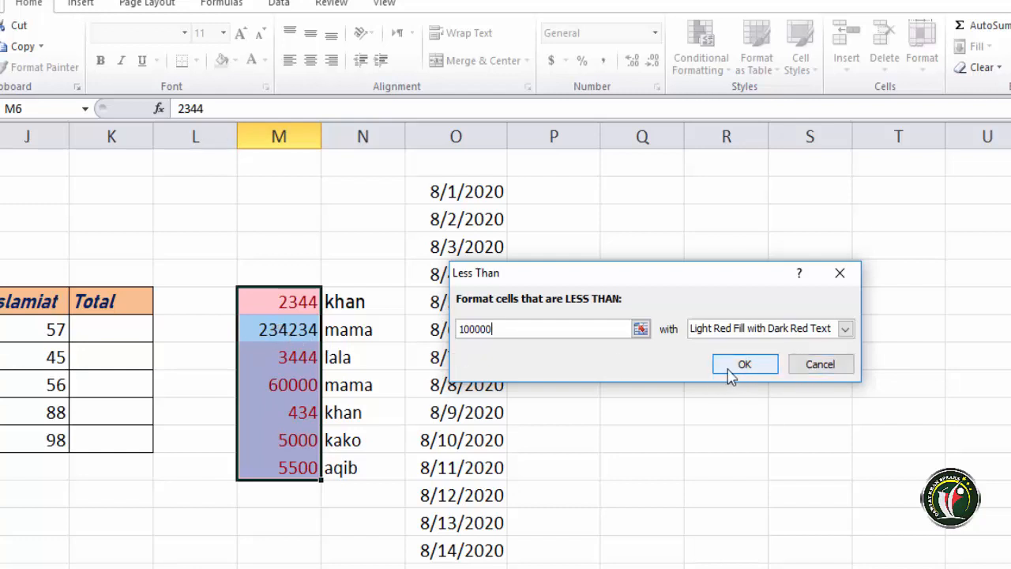
left_click(807, 369)
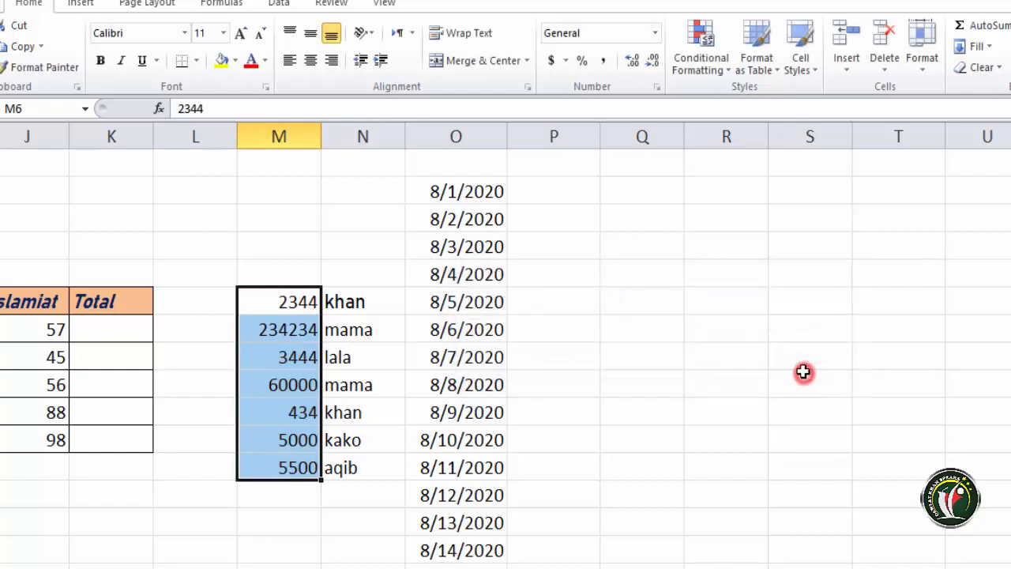
Start a Between highlight rule on M6:M12 and try the limits 5000 and 5000, followed by 5000 and 50000
left_click(698, 64)
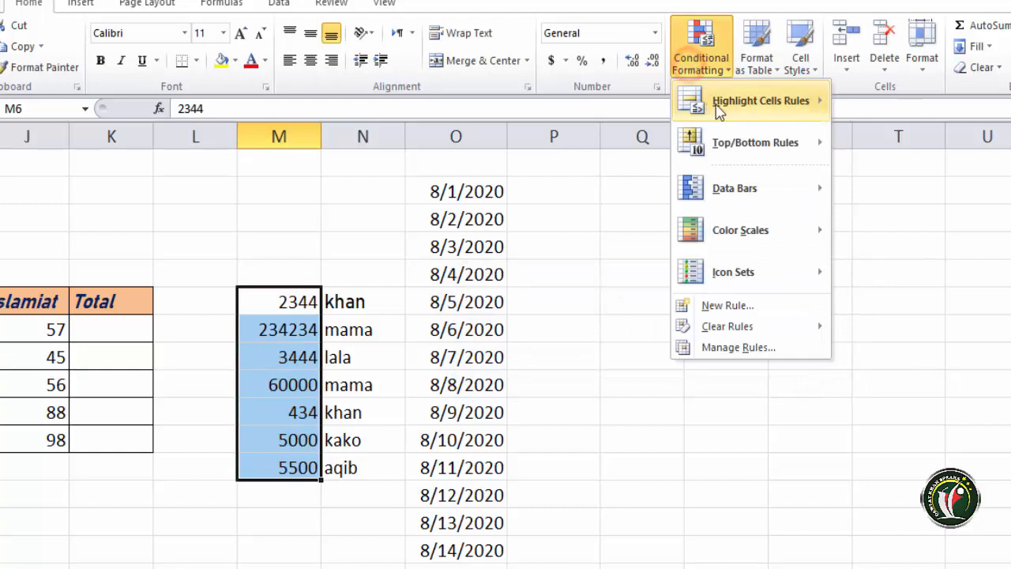
mouse_move(719, 102)
left_click(886, 189)
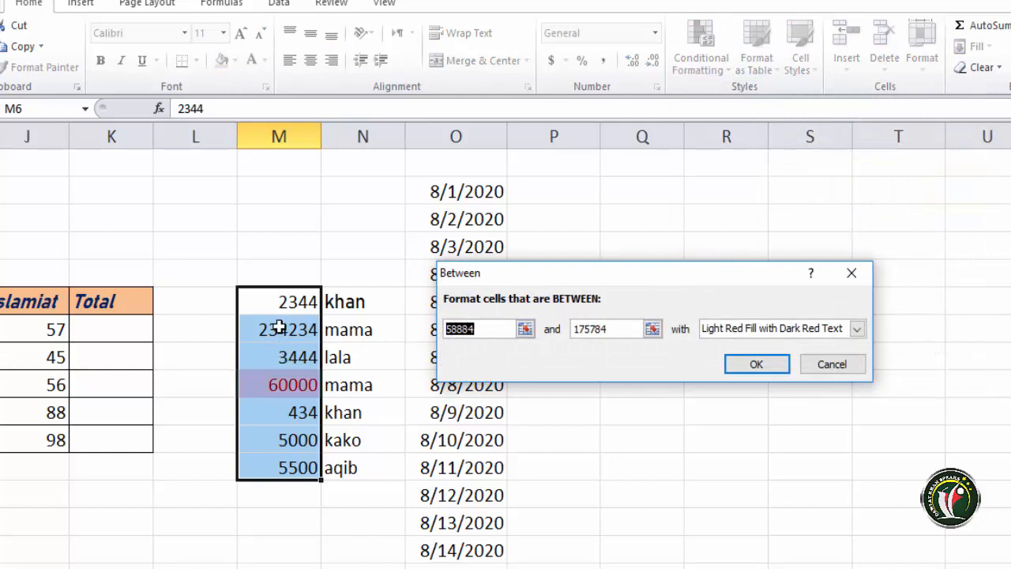
double_click(493, 327)
type("5000")
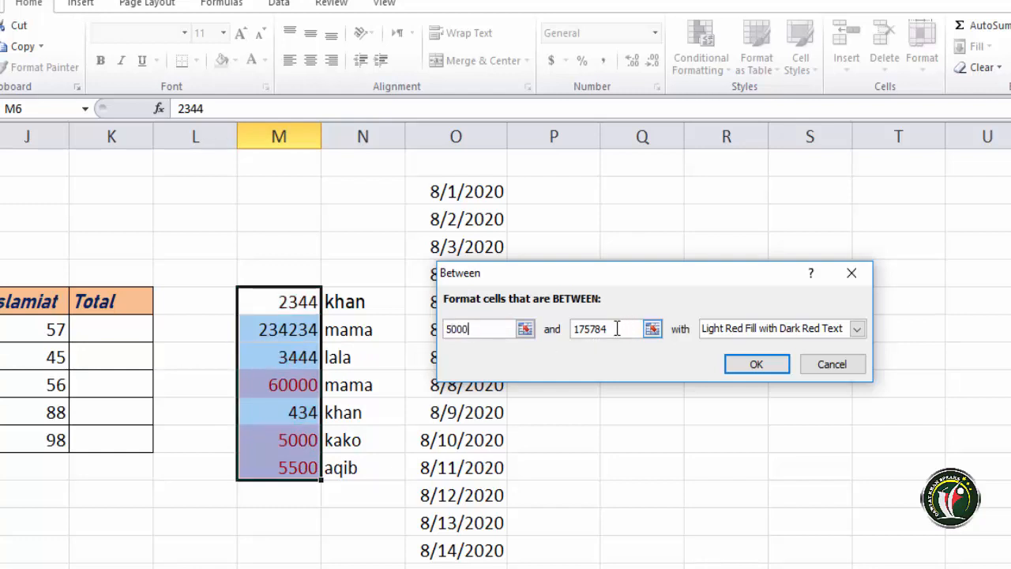
double_click(614, 329)
type("5000")
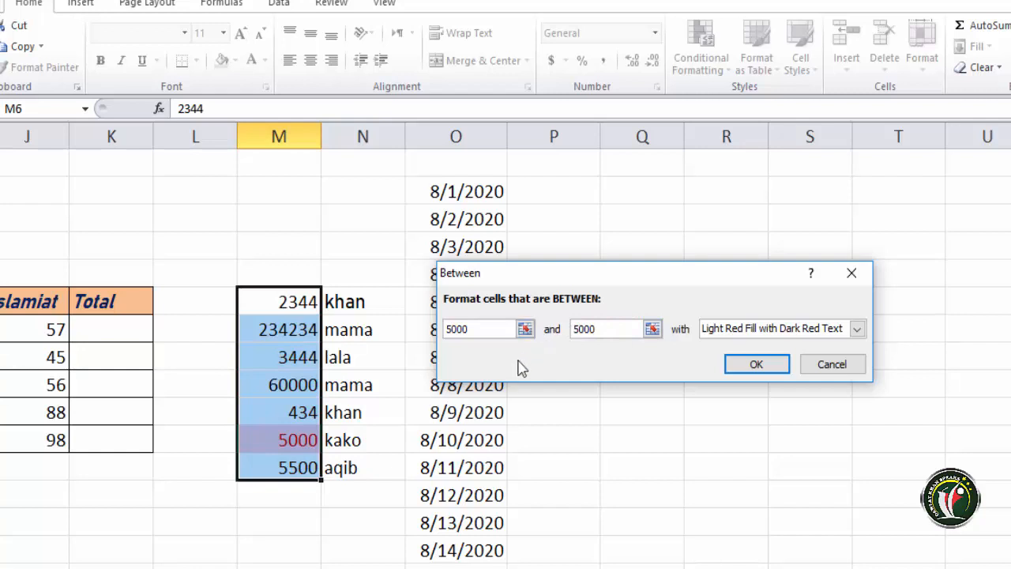
type("0")
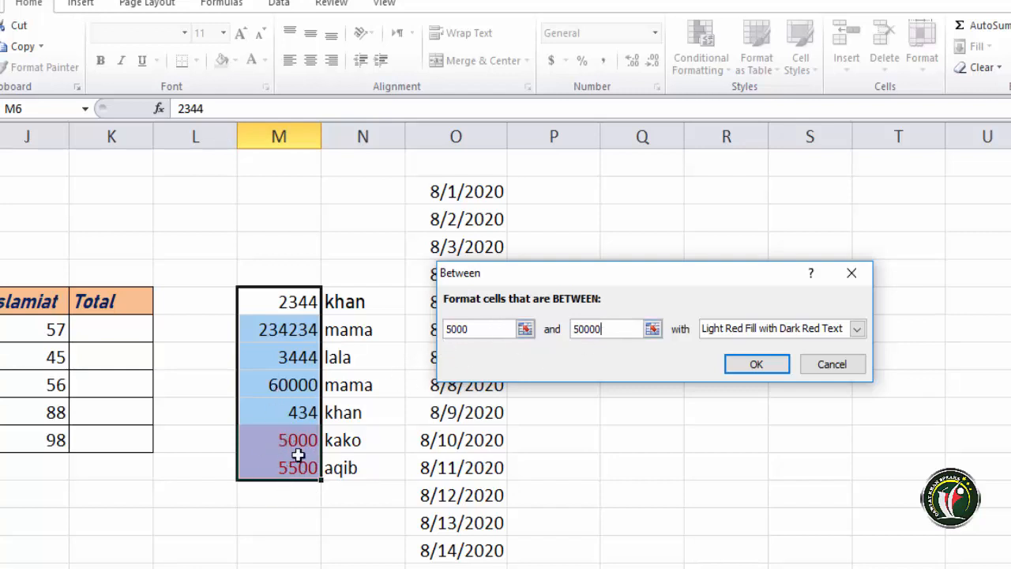
Set the Between limits to 400 and 500 and apply the rule with Light Red Fill with Dark Red Text
left_click_drag(485, 328, 406, 329)
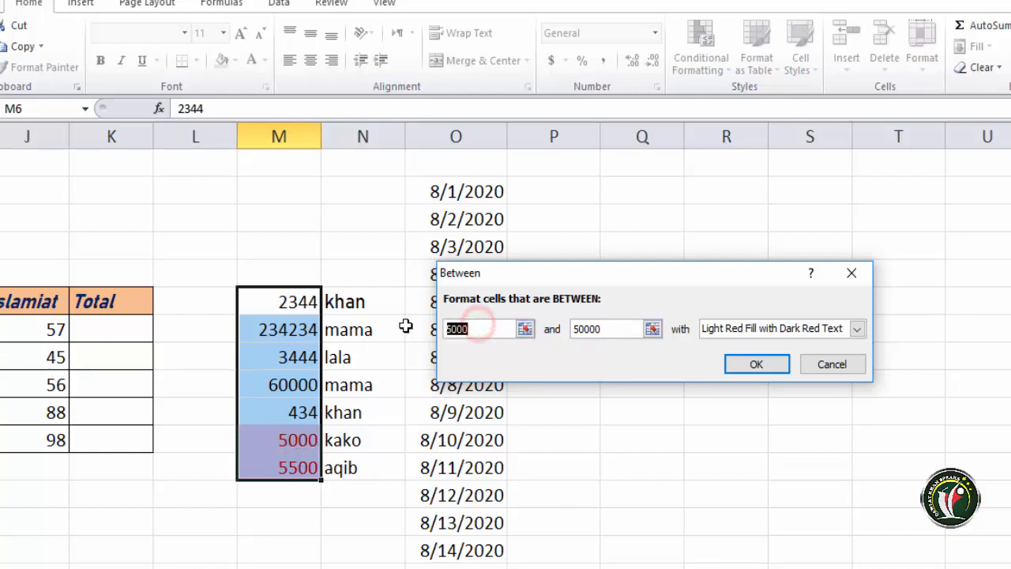
type("400")
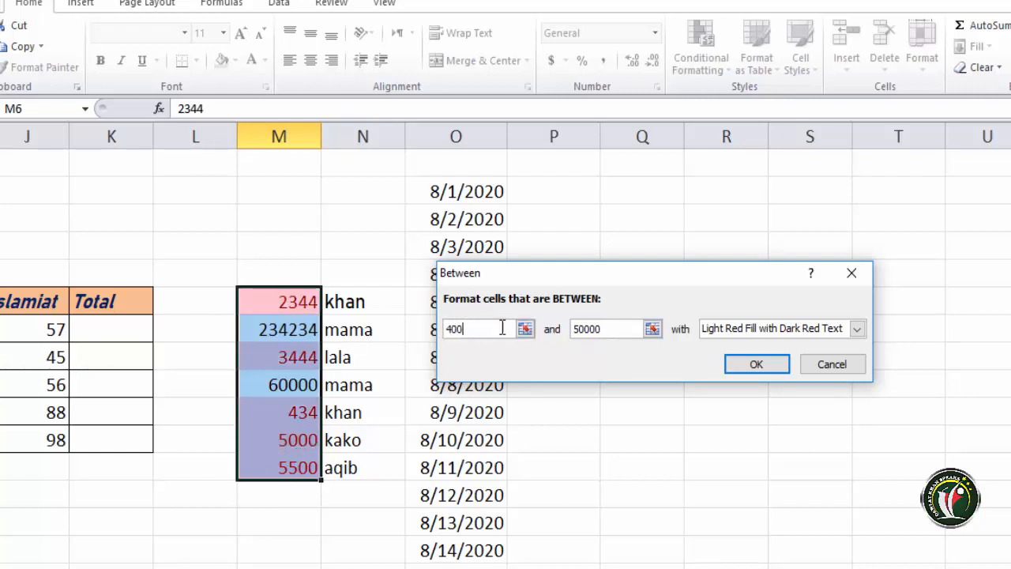
double_click(609, 329)
type("6")
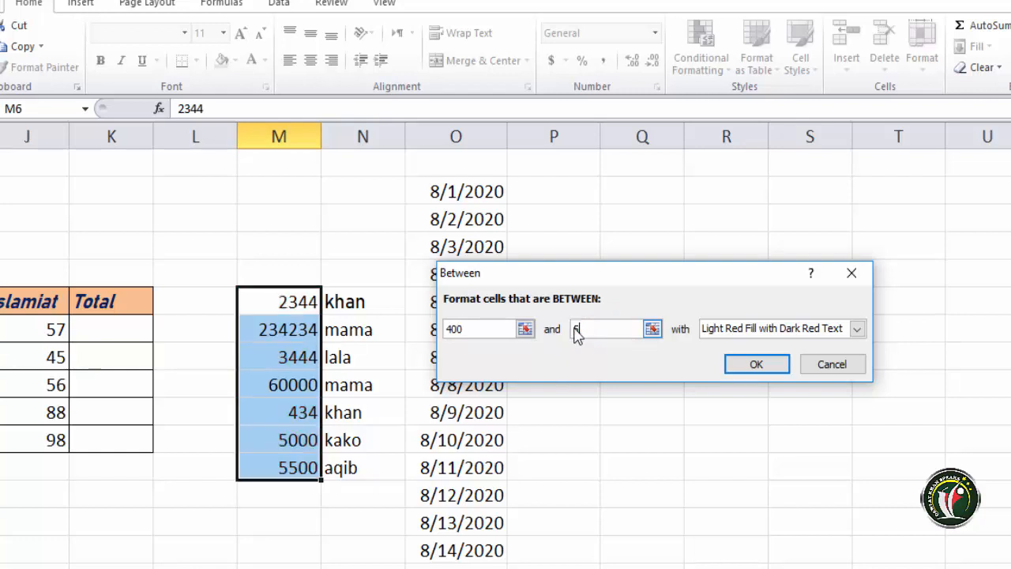
type("00")
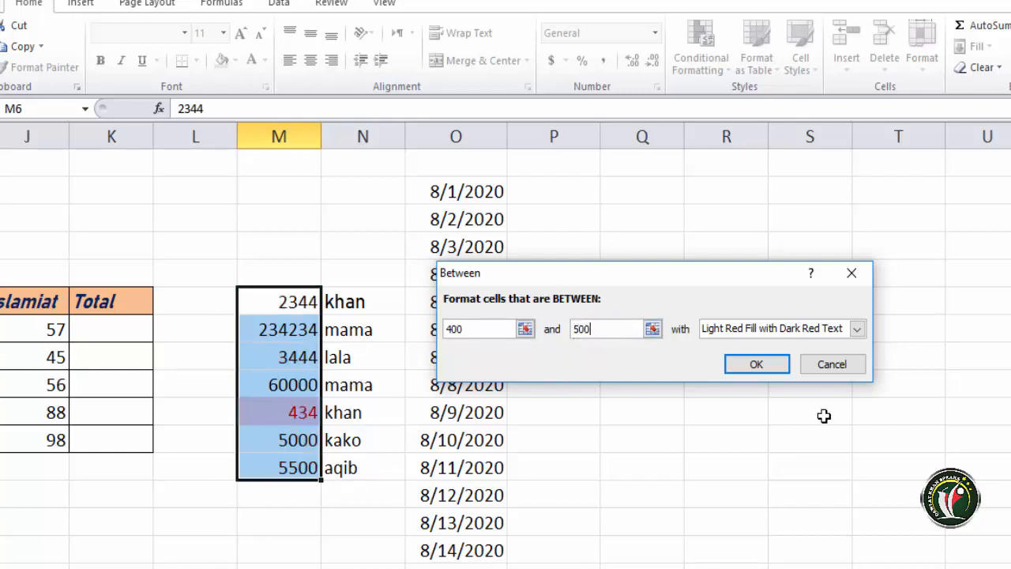
left_click(756, 365)
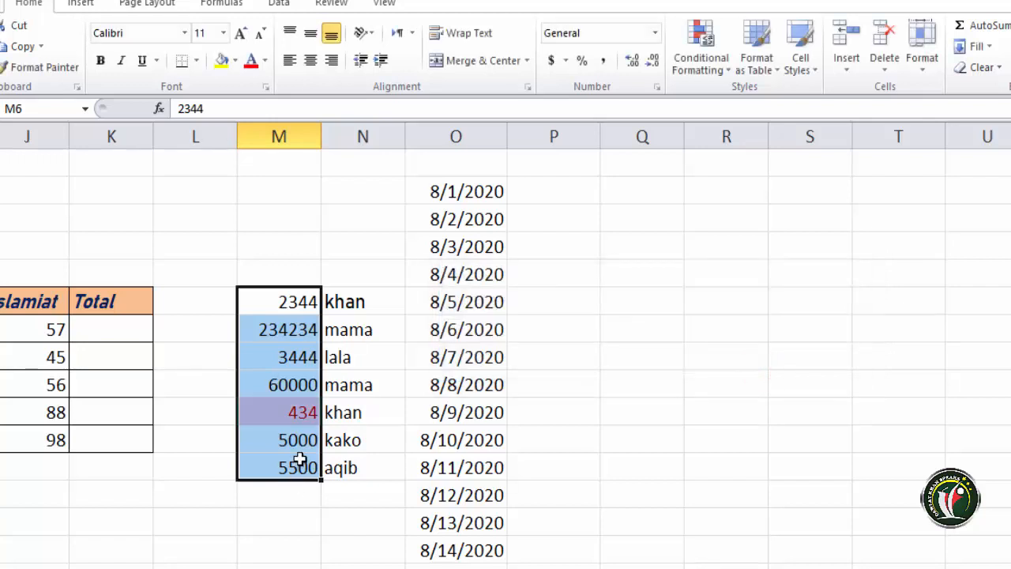
Change cell M11 to 420 to test the Between rule, and undo both the entry and the rule
left_click(300, 442)
type("4")
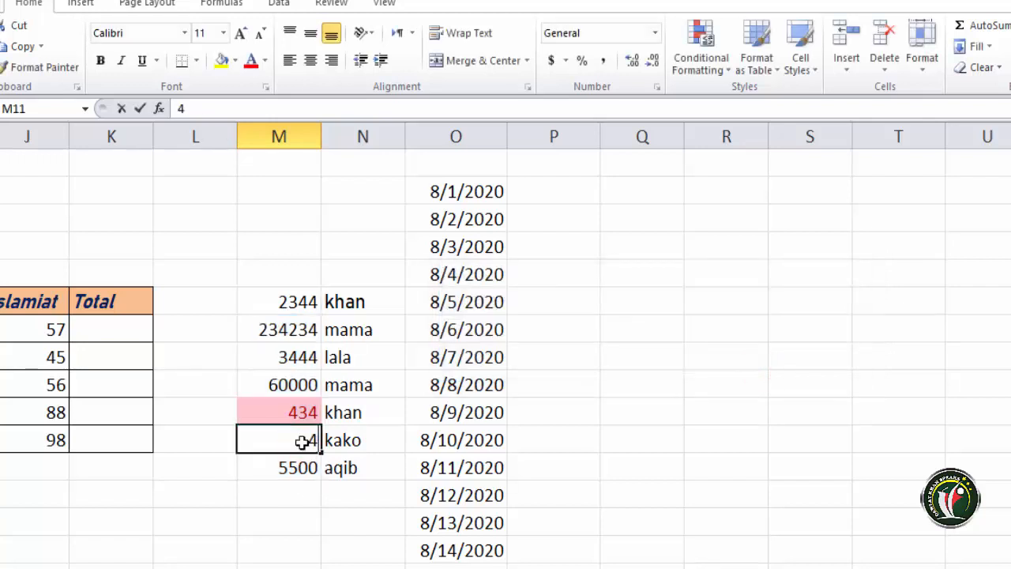
type("00")
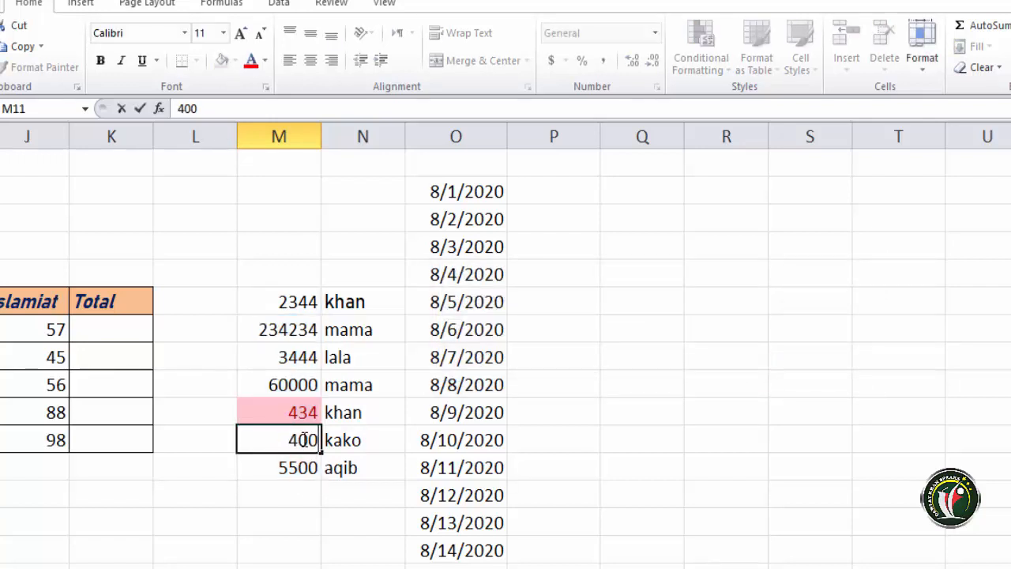
key("BackSpace")
key("BackSpace")
type("20")
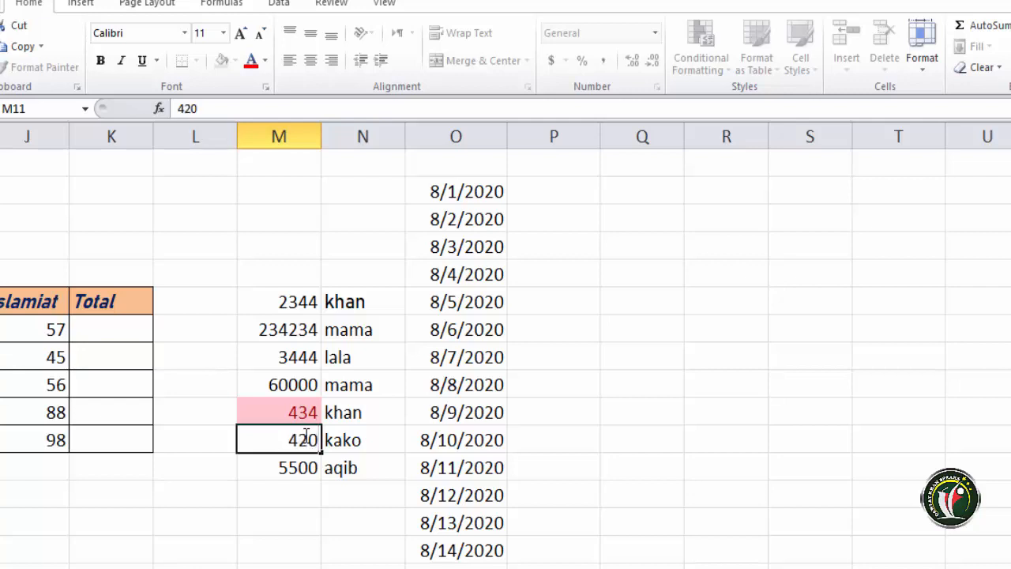
key("Return")
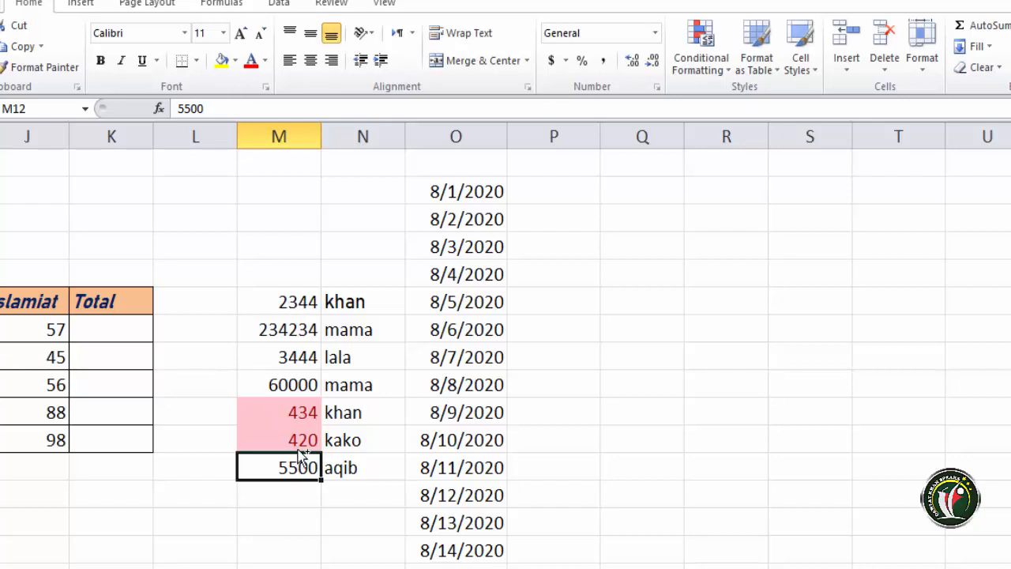
key("ctrl+z")
key("ctrl+z")
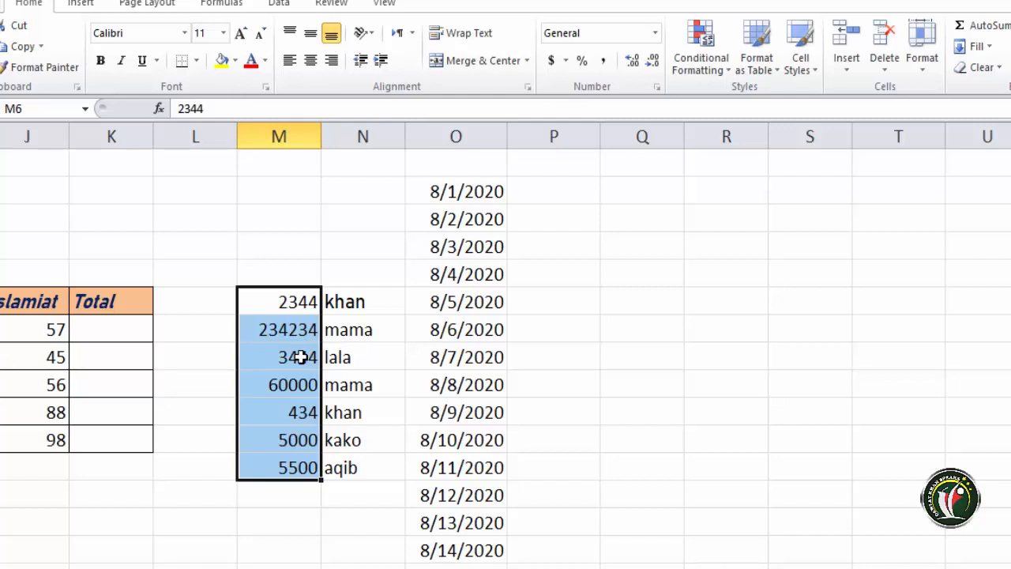
Start an Equal To highlight rule on M6:M12 and try the value 5000
left_click(714, 66)
mouse_move(717, 106)
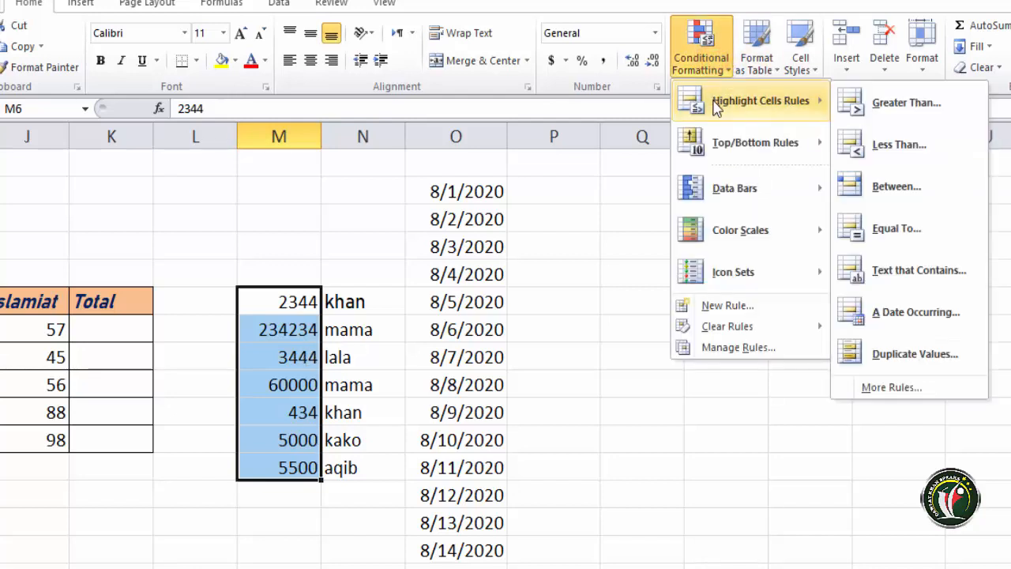
left_click(898, 229)
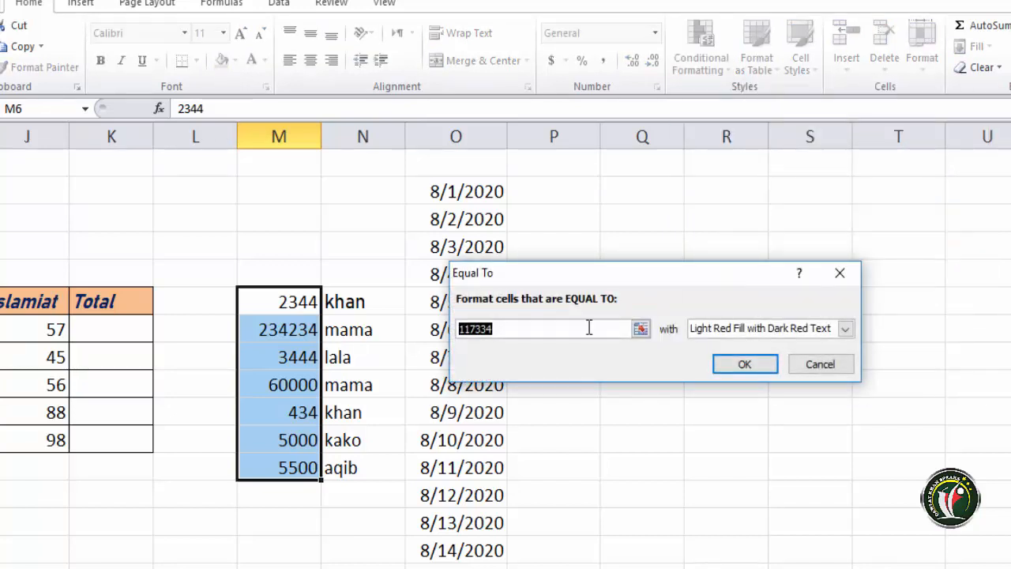
left_click(512, 329)
double_click(512, 329)
type("5000")
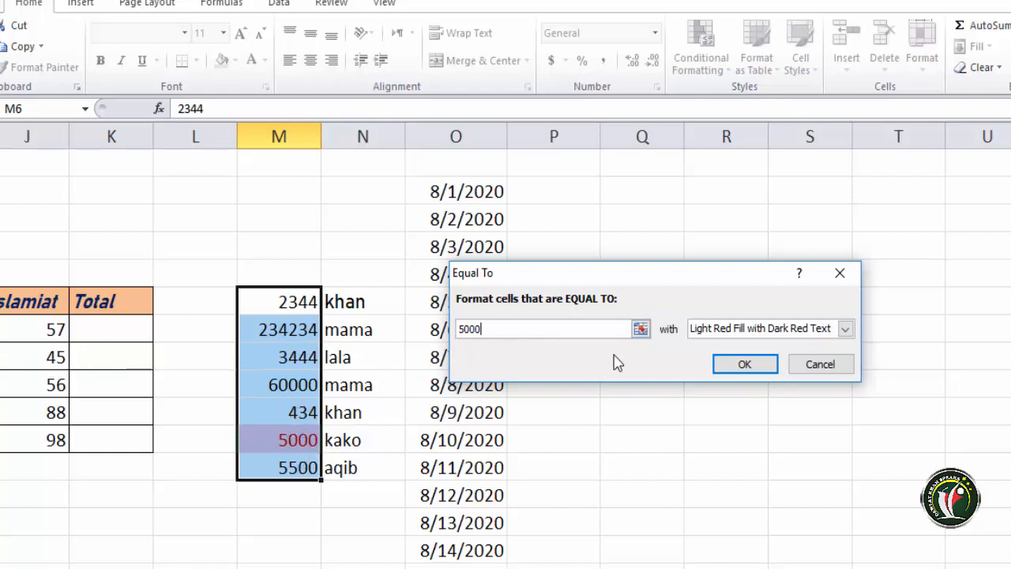
Set the Equal To value to 60000 and apply the rule with Light Red Fill with Dark Red Text
key("BackSpace")
key("BackSpace")
key("BackSpace")
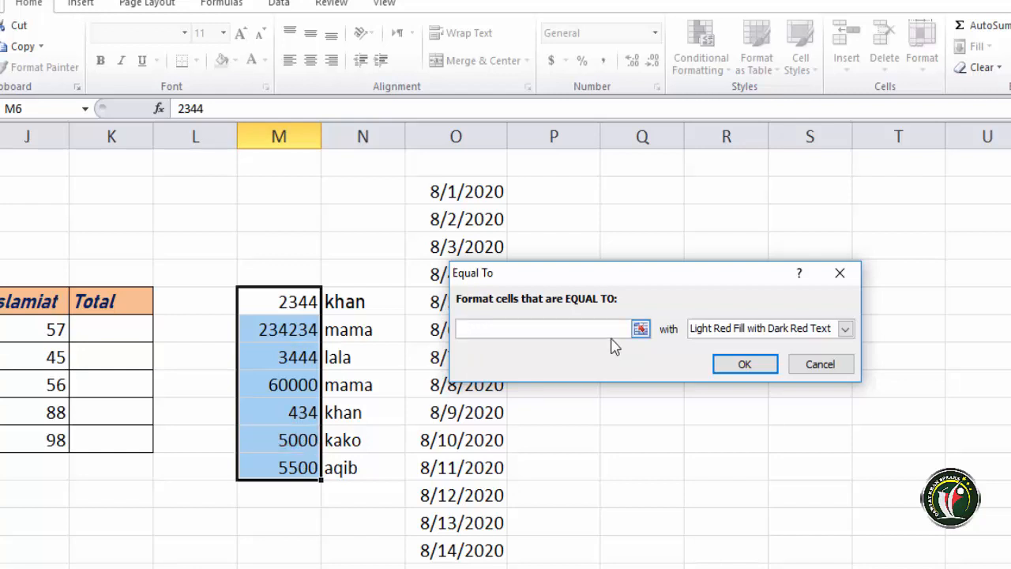
type("0000")
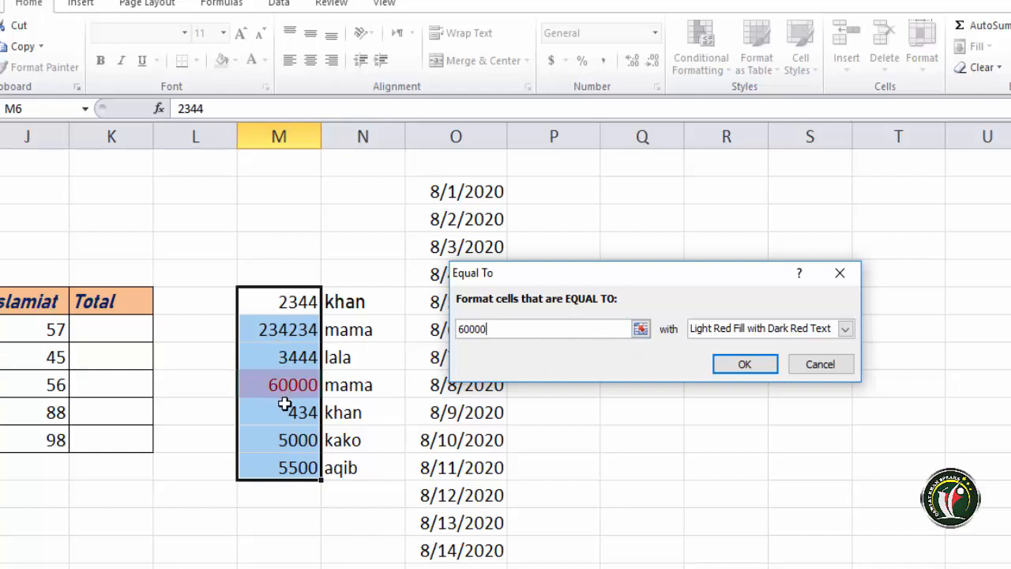
left_click(744, 363)
Change cell M11 to 60000 to test the Equal To rule, and undo both the entry and the rule
left_click(312, 423)
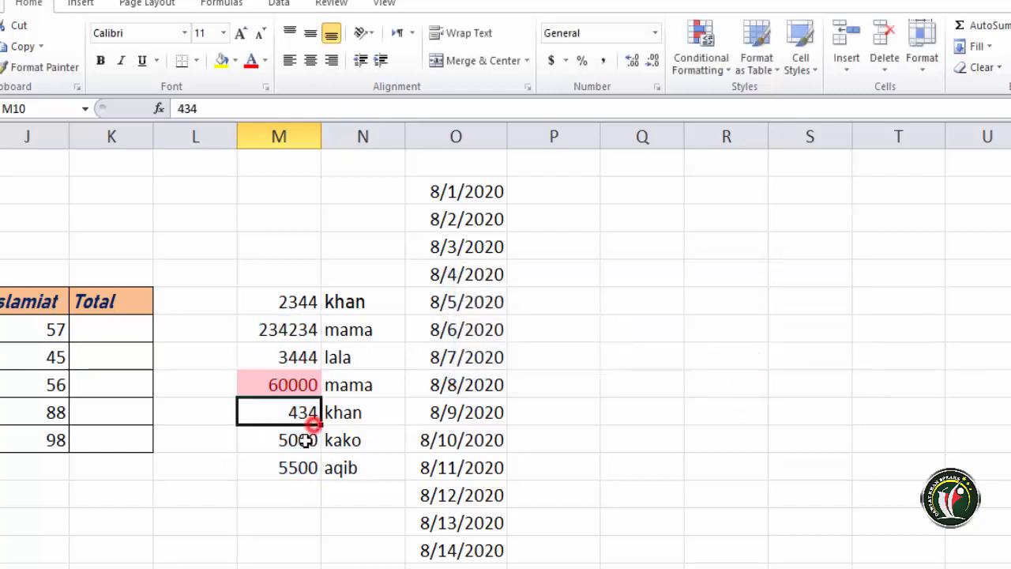
left_click(301, 441)
type("60000")
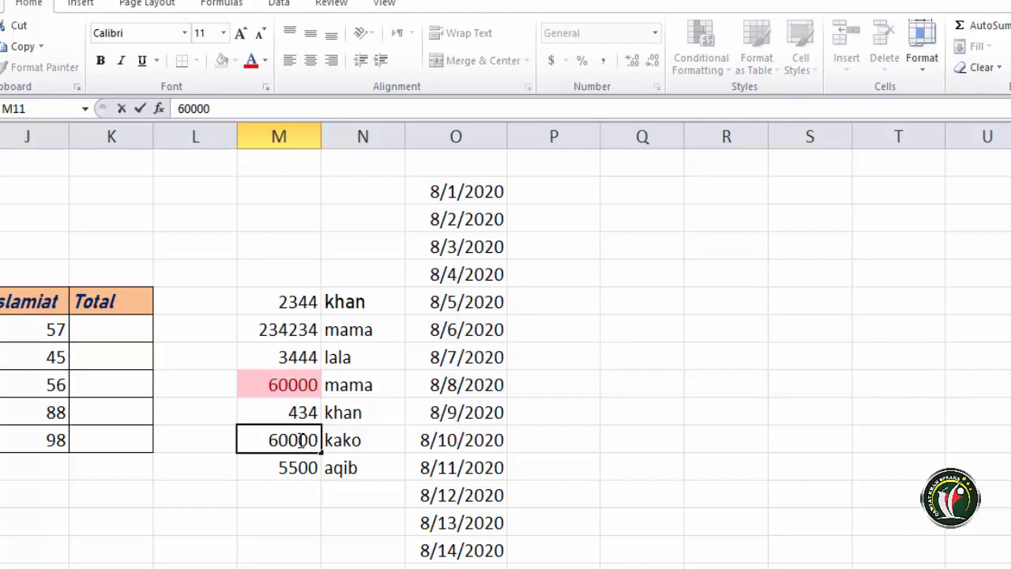
key("Return")
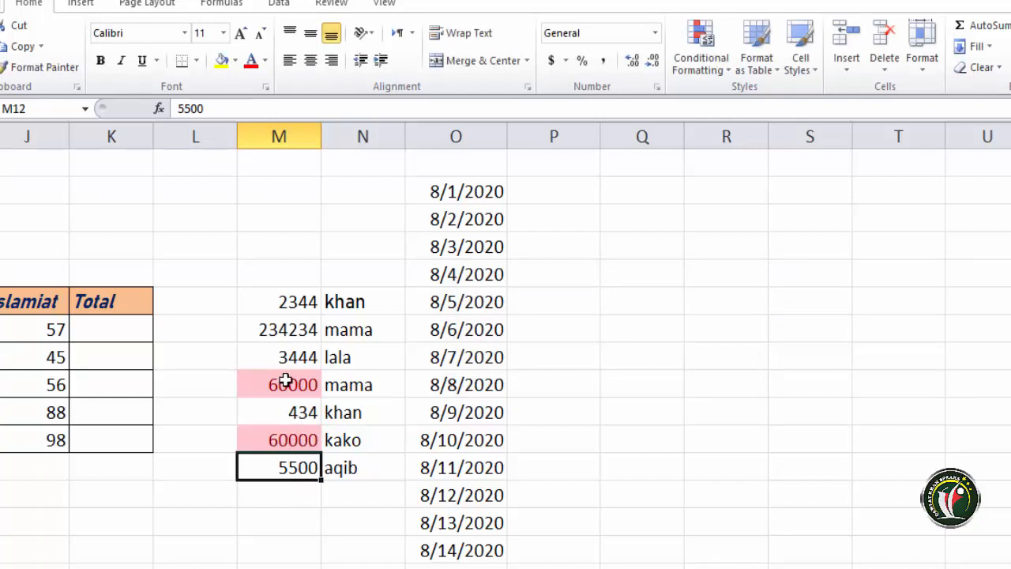
key("ctrl+z")
left_click_drag(279, 302, 279, 468)
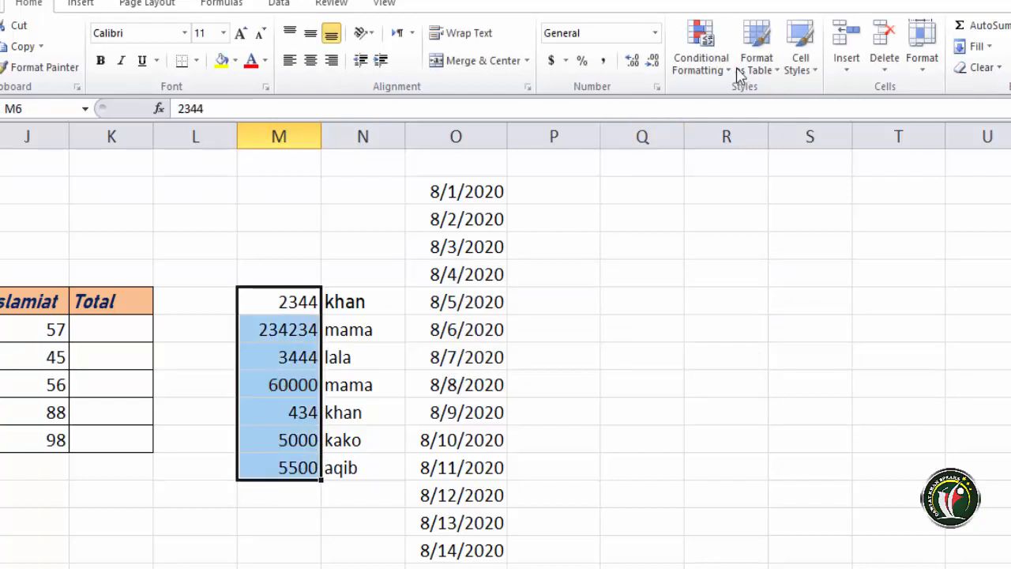
Start a Text that Contains highlight rule on the text entries in N6:N12
left_click(708, 60)
mouse_move(747, 102)
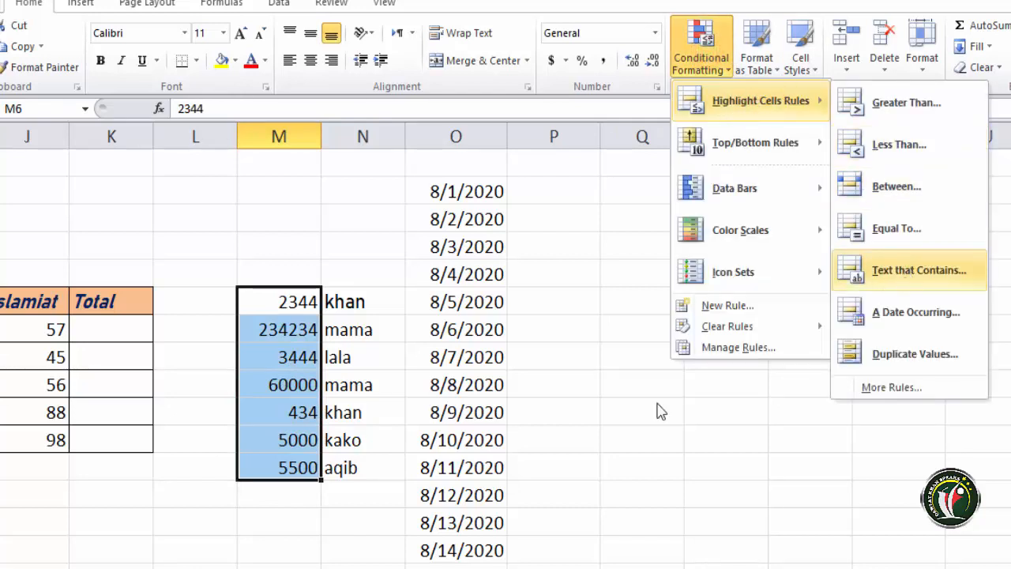
left_click(454, 469)
left_click(362, 324)
left_click_drag(355, 304, 350, 467)
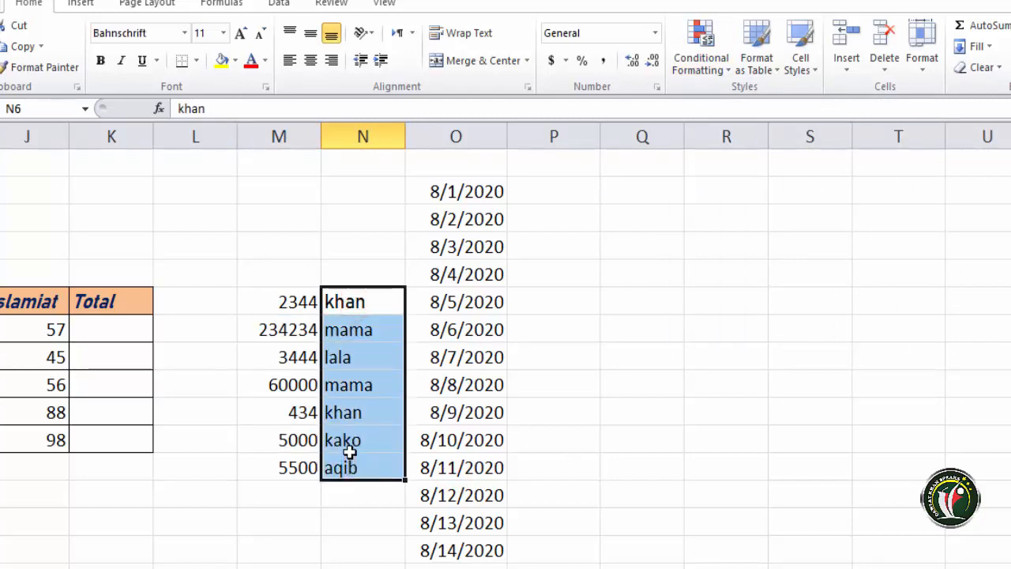
left_click(703, 67)
mouse_move(721, 111)
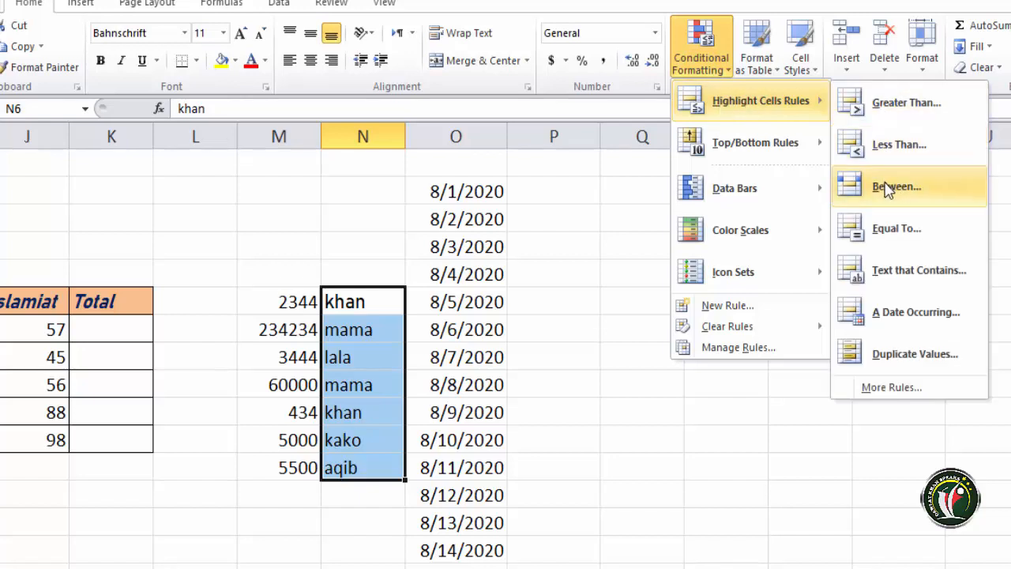
left_click(922, 270)
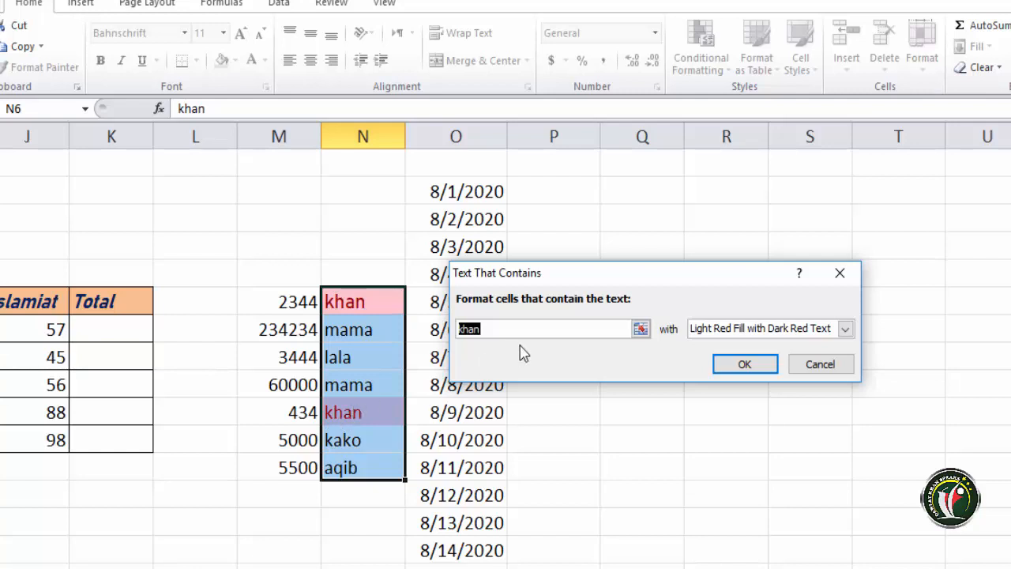
Preview the Text that Contains rule with kako, mam, a, b, o and m, and cancel it without applying
type("kakao")
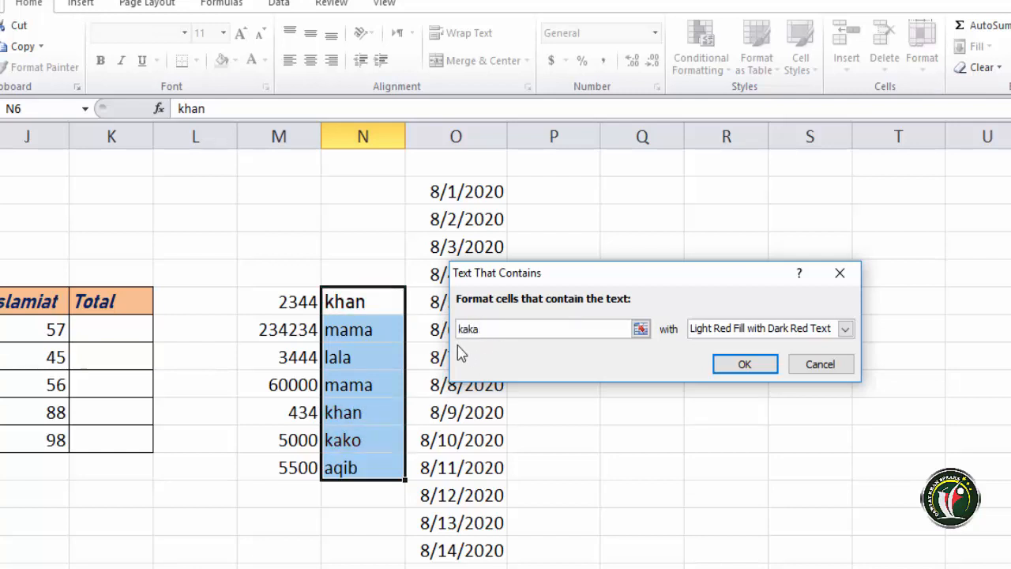
key("BackSpace")
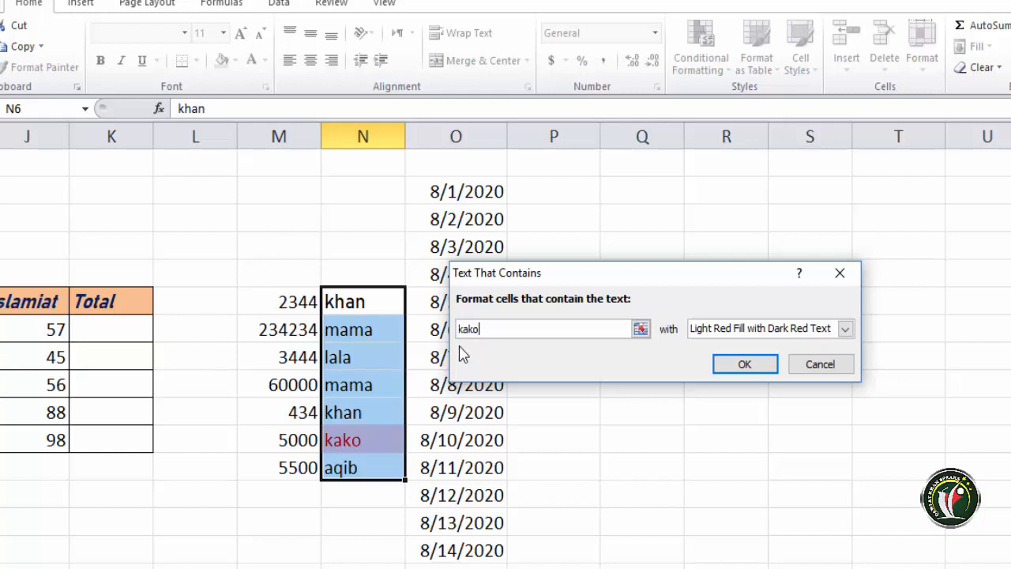
key("BackSpace")
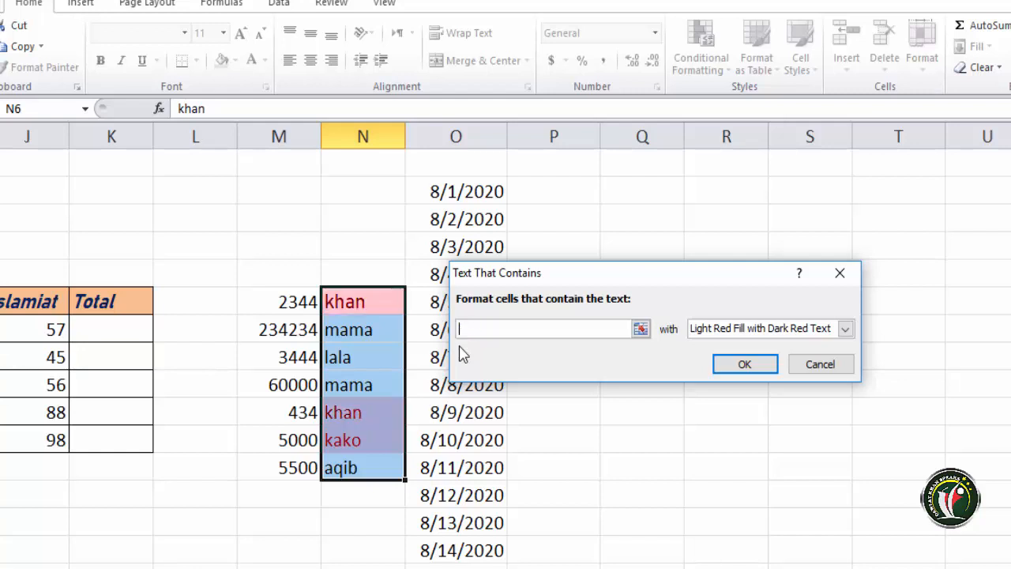
type("mam")
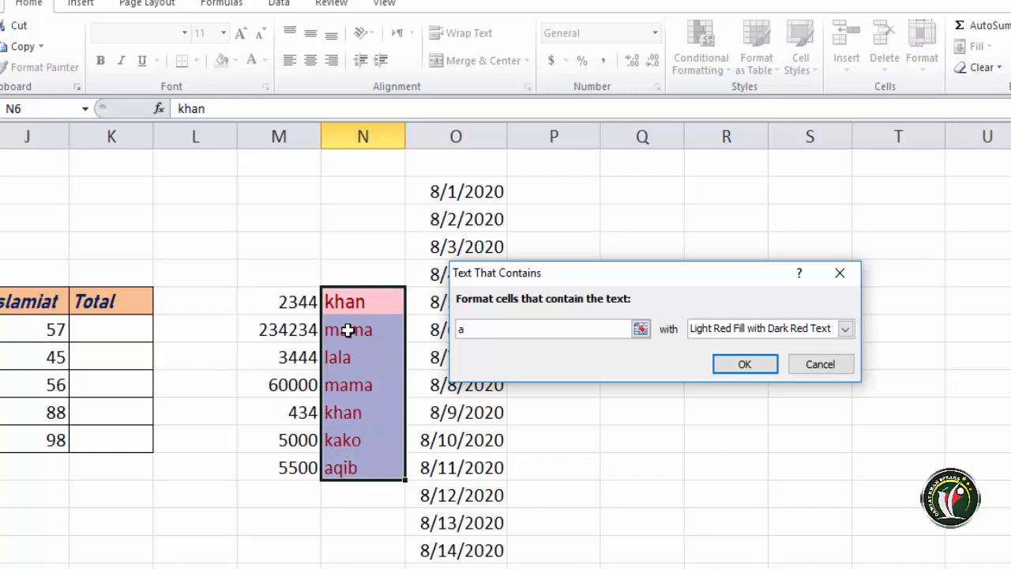
type("b")
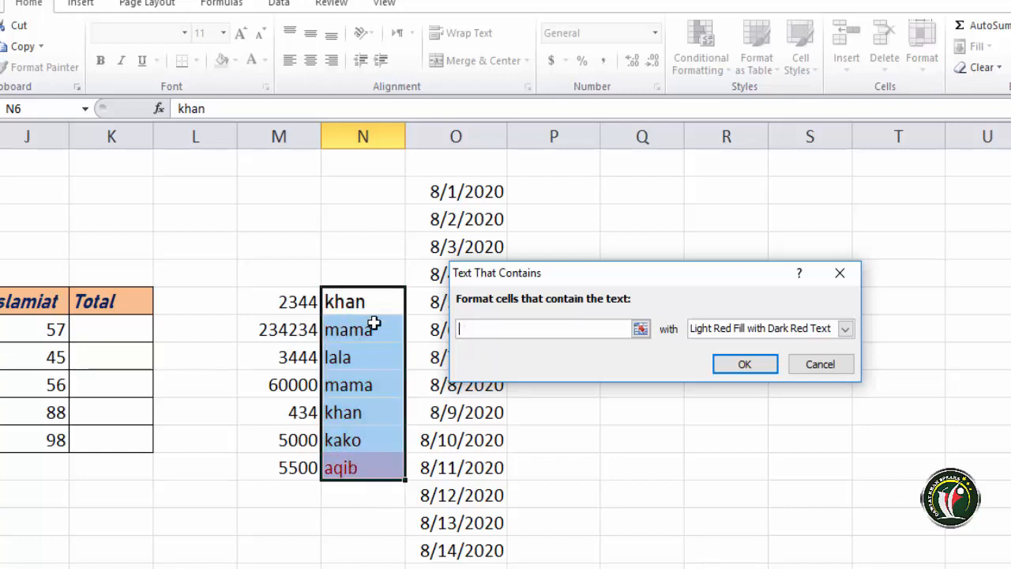
type("o")
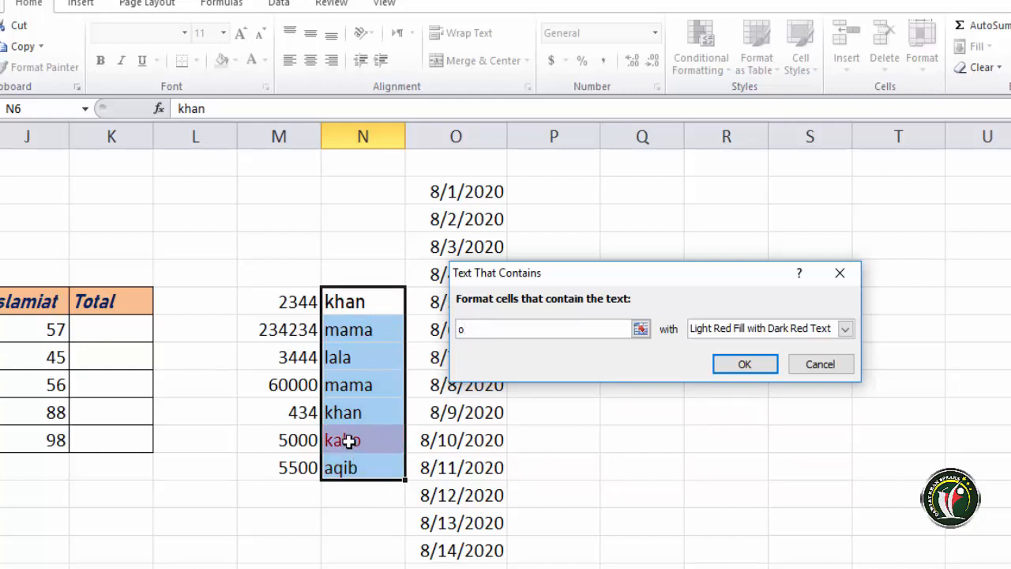
type("m")
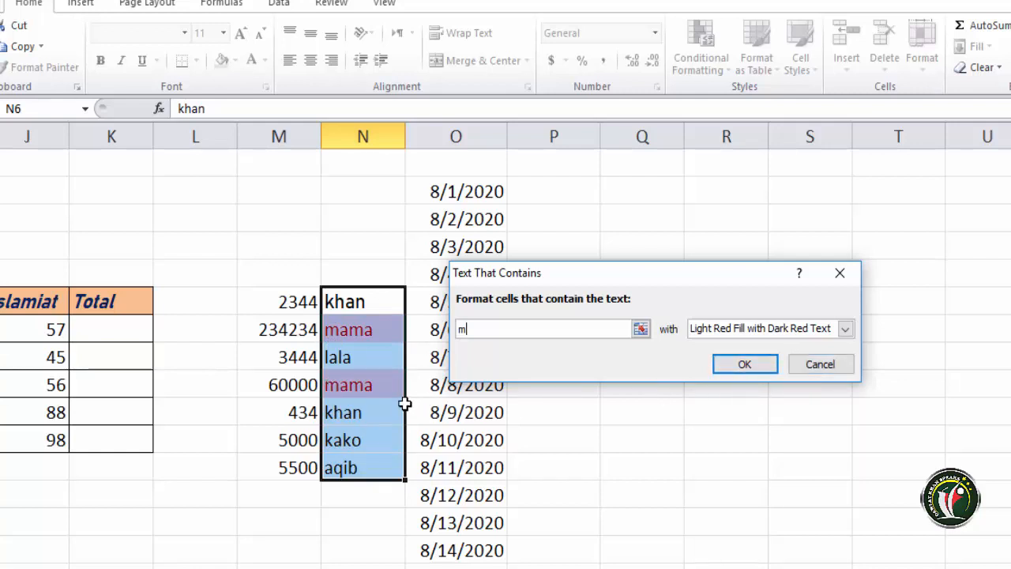
left_click(821, 364)
Start an A Date Occurring highlight rule on the dates in O2:O15 and move its dialog clear of the dates
left_click(706, 67)
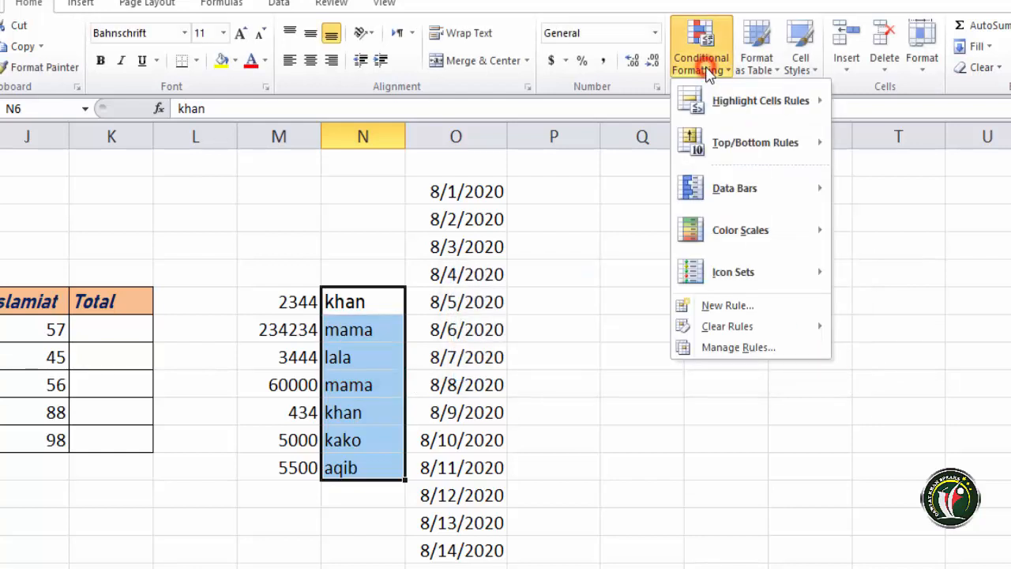
mouse_move(719, 103)
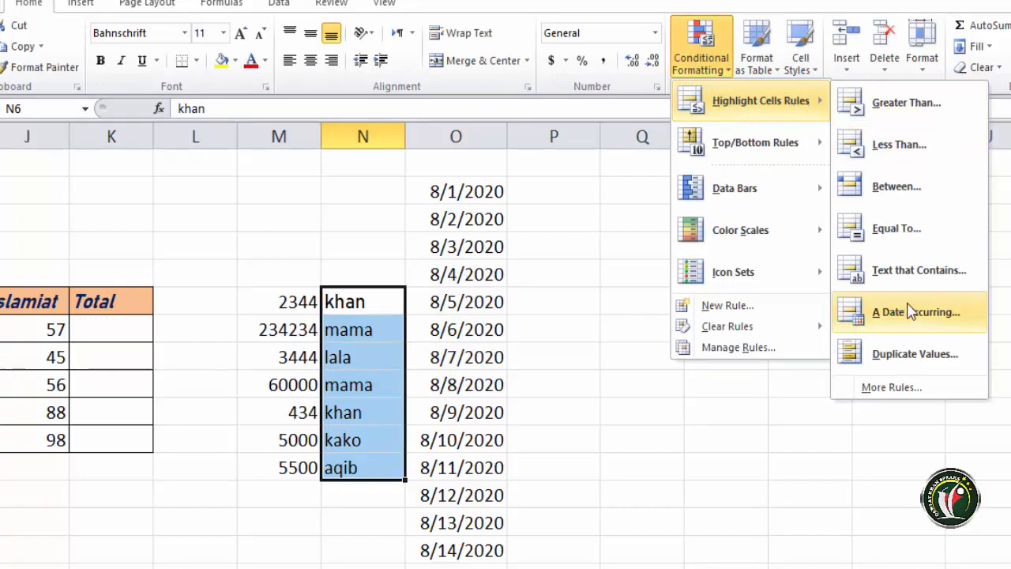
left_click(812, 435)
left_click(463, 219)
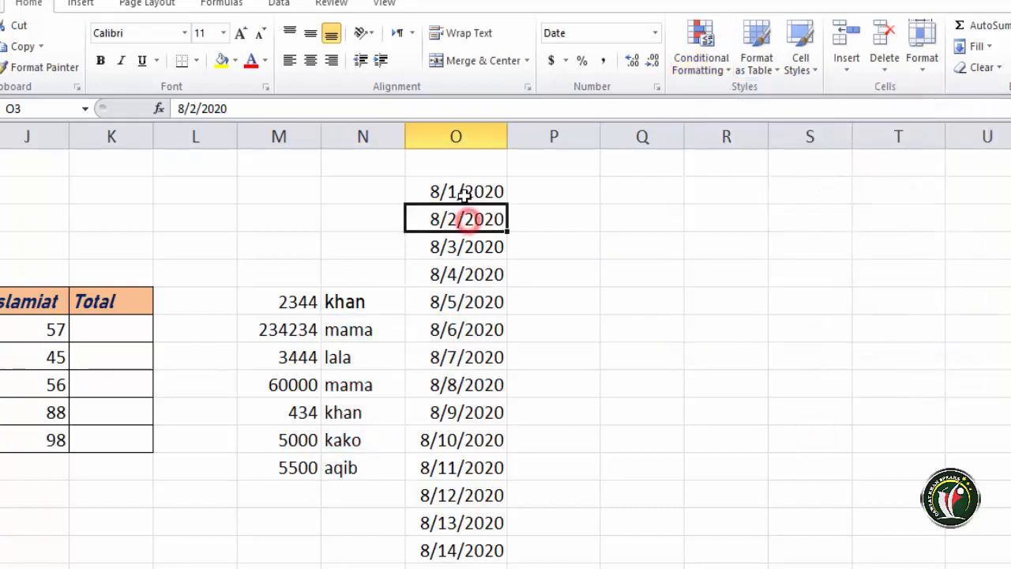
left_click(464, 194)
left_click_drag(465, 193, 458, 544)
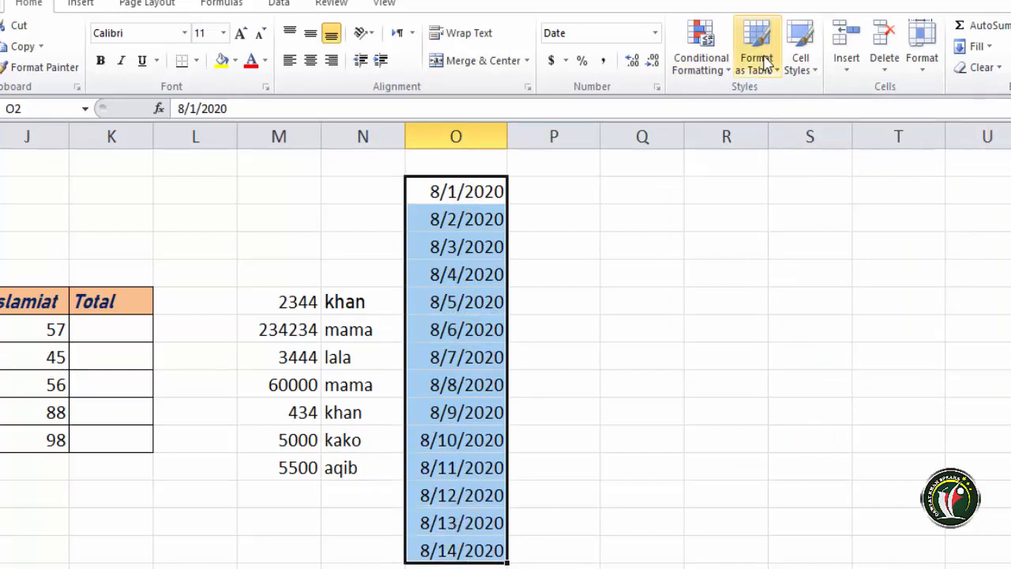
left_click(715, 69)
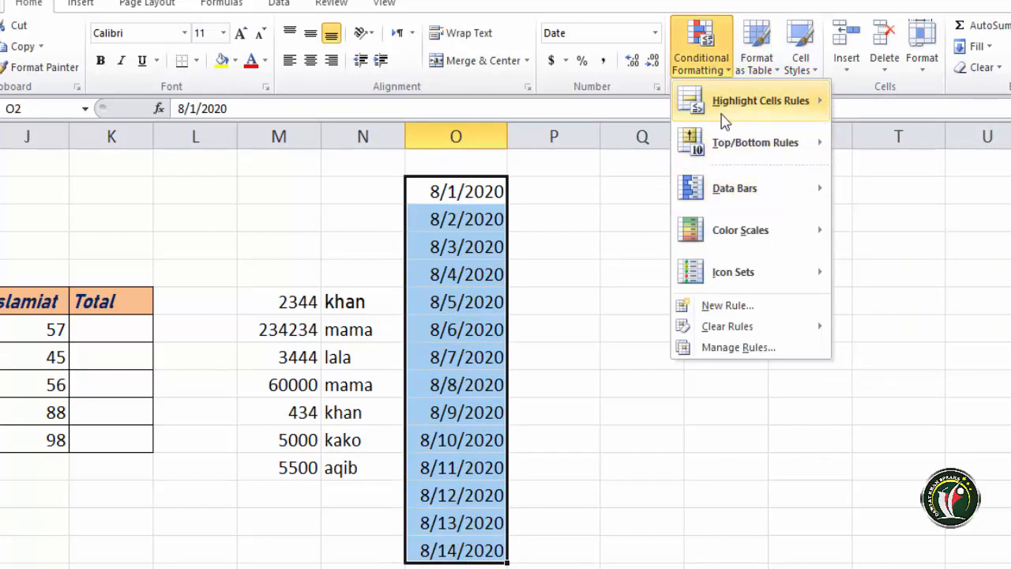
mouse_move(743, 111)
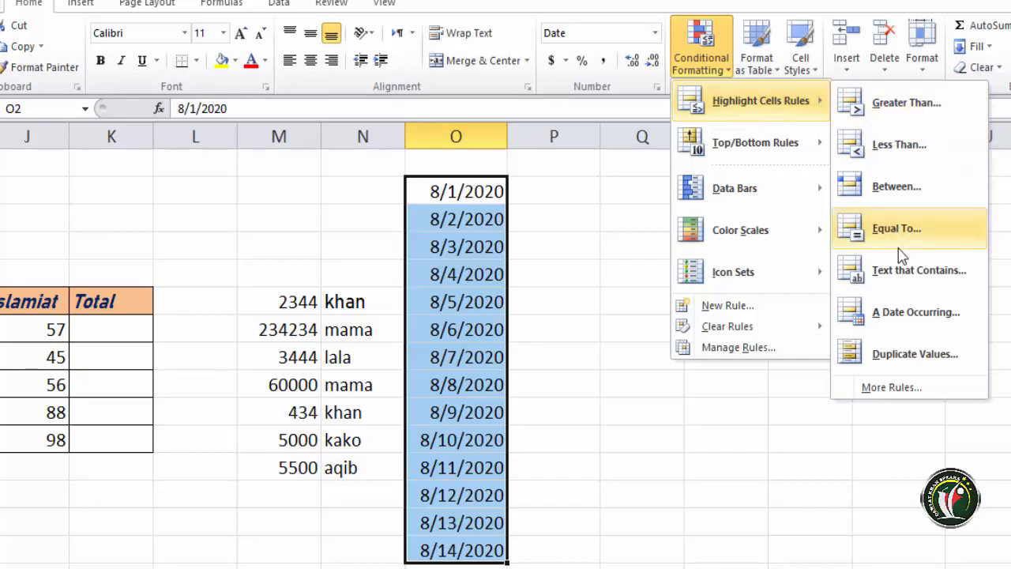
left_click(905, 317)
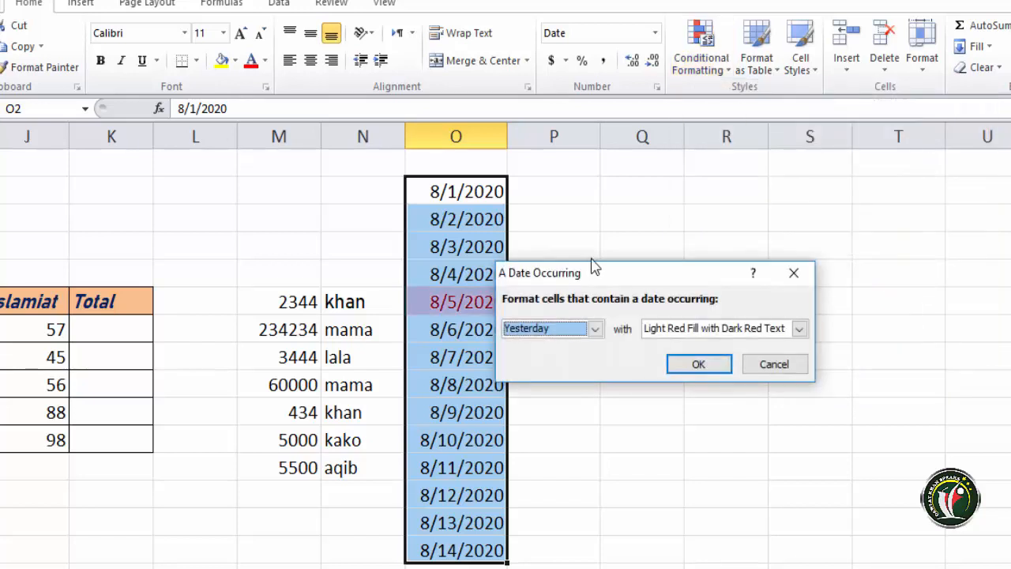
left_click_drag(615, 271, 804, 248)
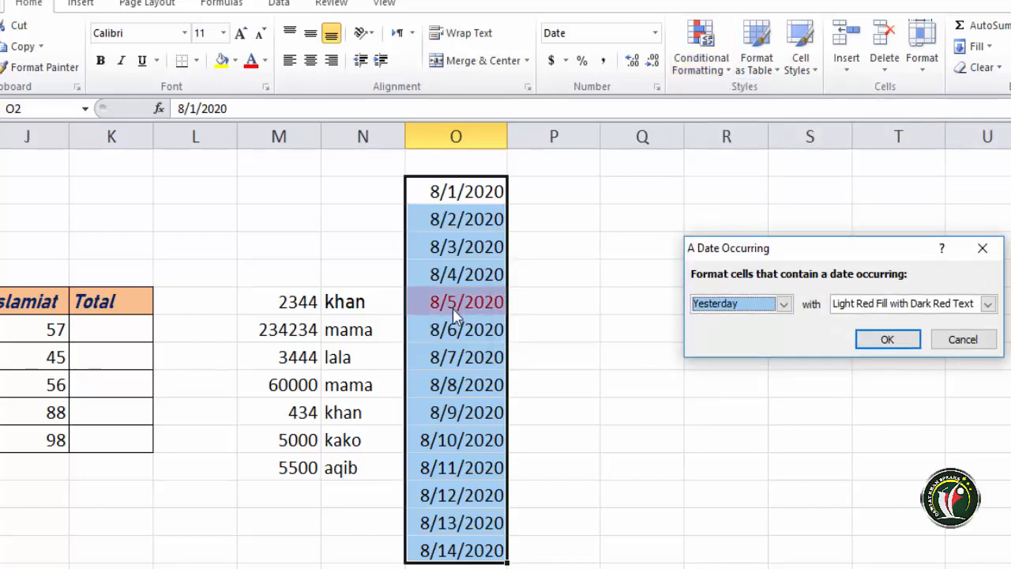
Preview the date rule with the periods Today, Tomorrow and In the last 7 days
left_click(784, 304)
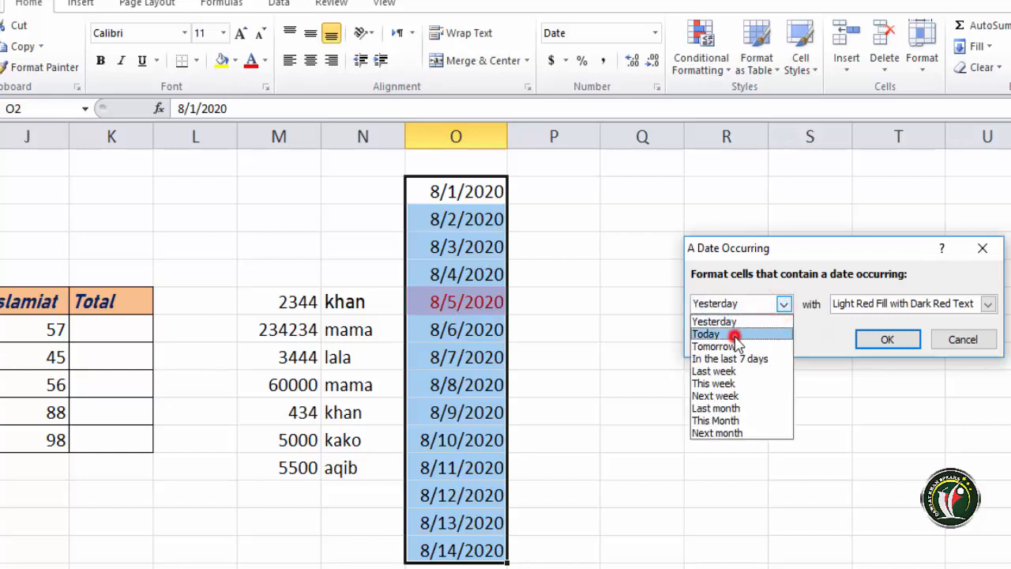
left_click(735, 335)
left_click(770, 310)
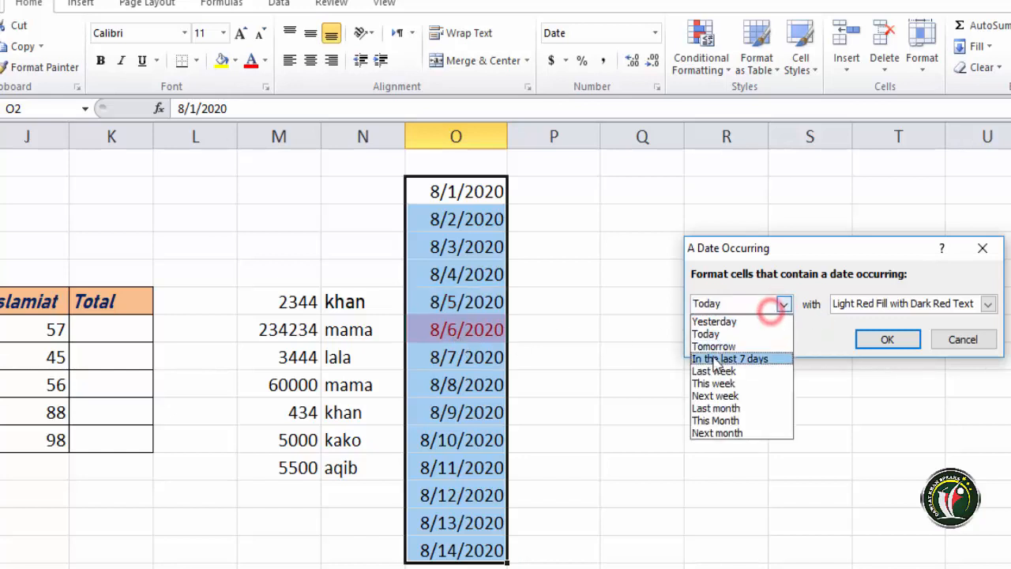
left_click(722, 345)
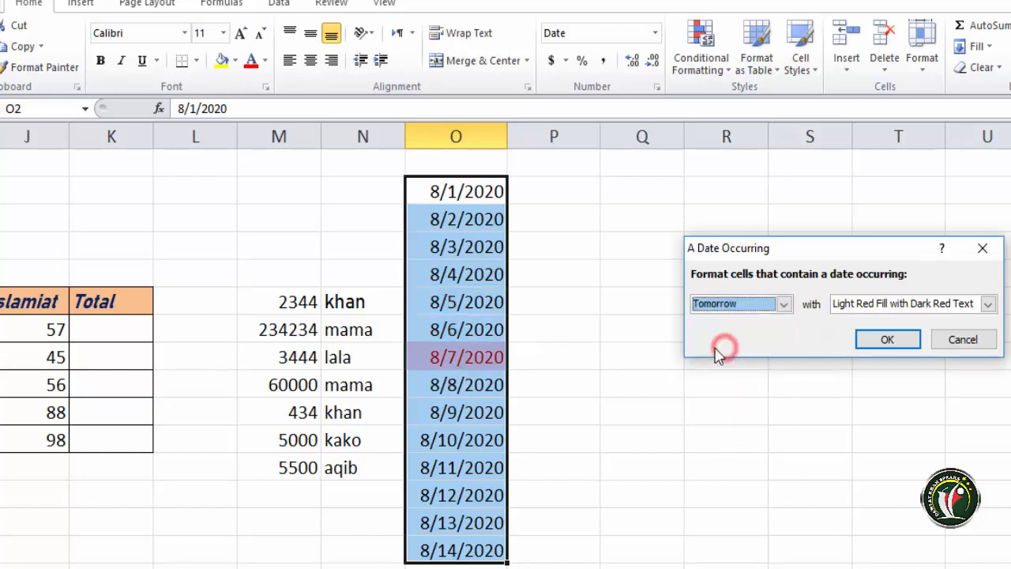
left_click(739, 304)
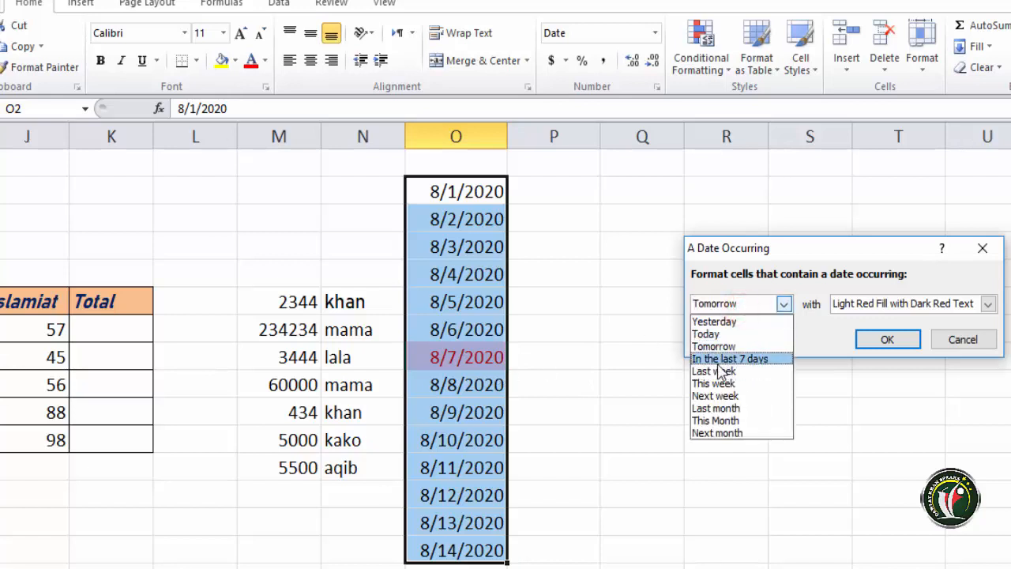
left_click(747, 360)
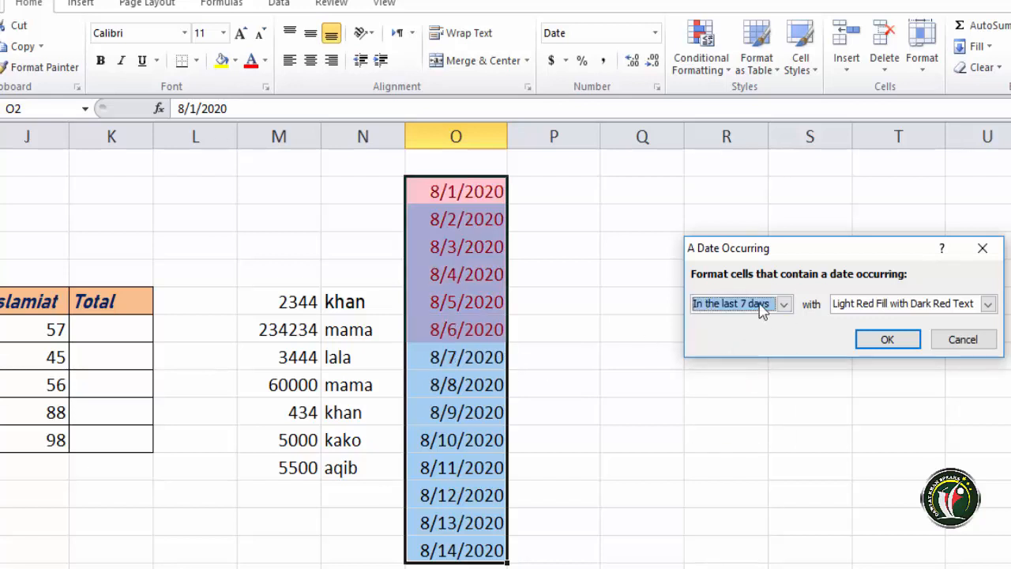
Preview the date rule with Last week, This week and Next week, and cancel it without applying
left_click(763, 305)
left_click(738, 371)
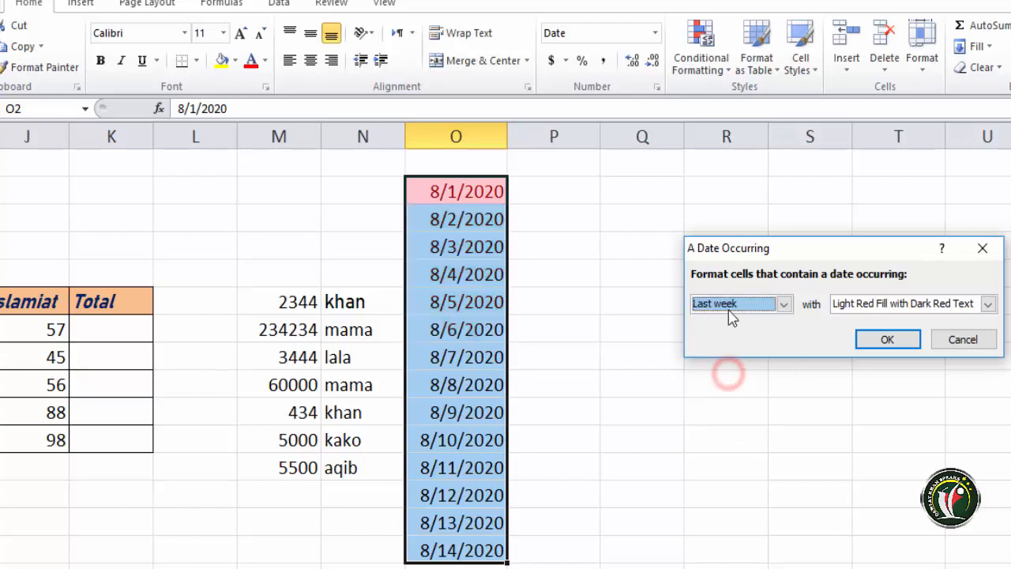
left_click(726, 306)
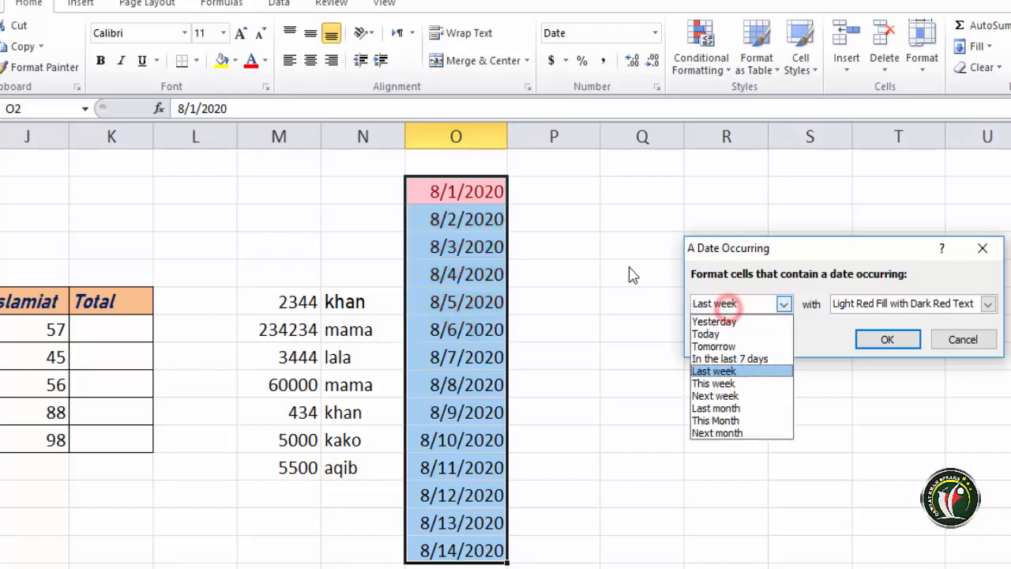
left_click(728, 384)
left_click(713, 304)
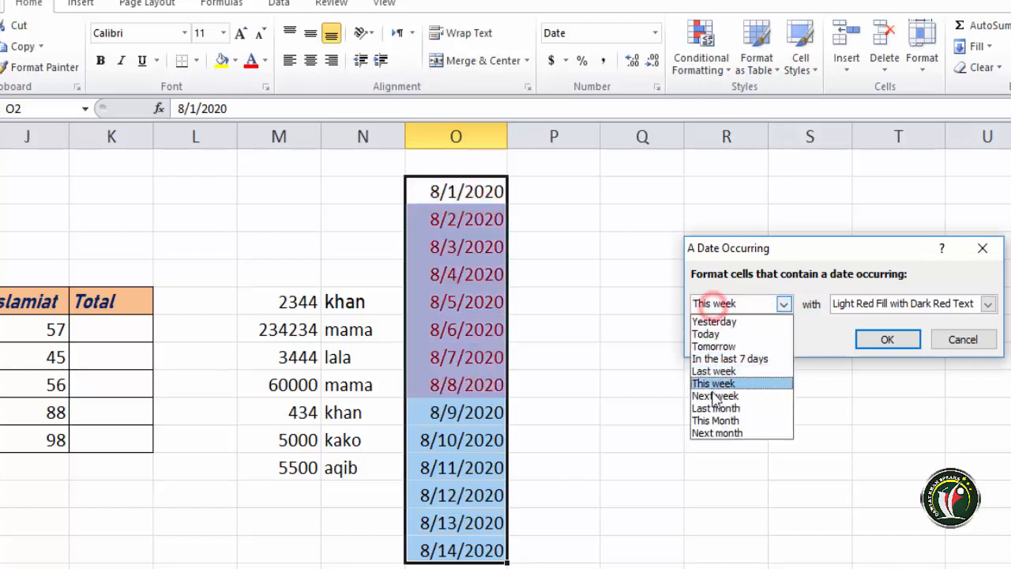
left_click(717, 396)
left_click(716, 304)
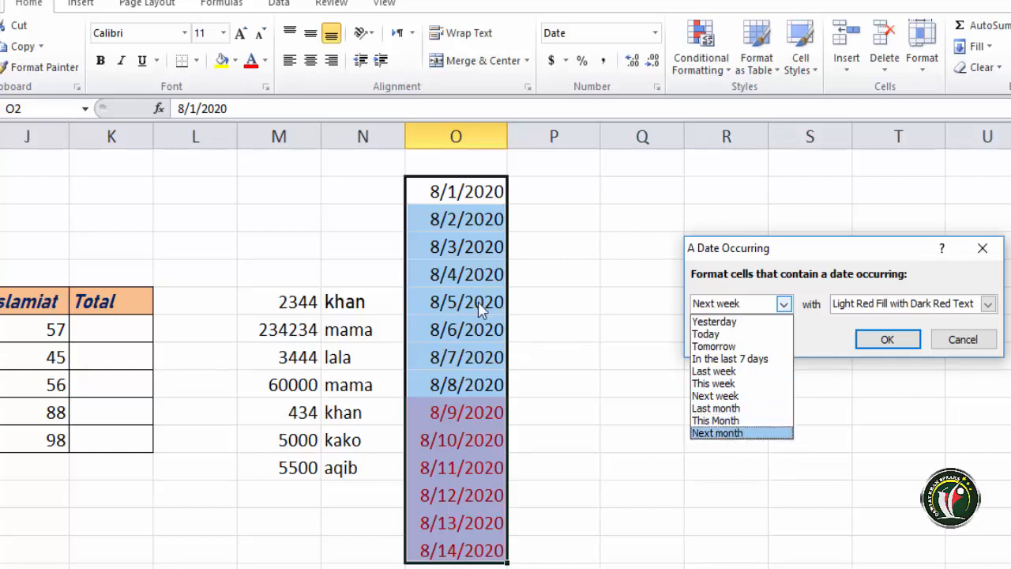
left_click(964, 340)
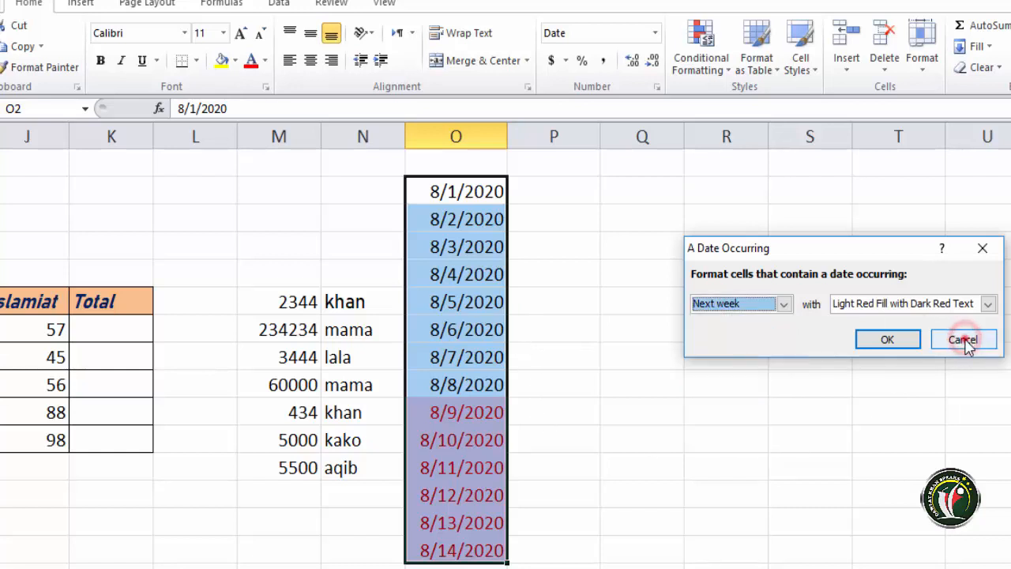
left_click(701, 59)
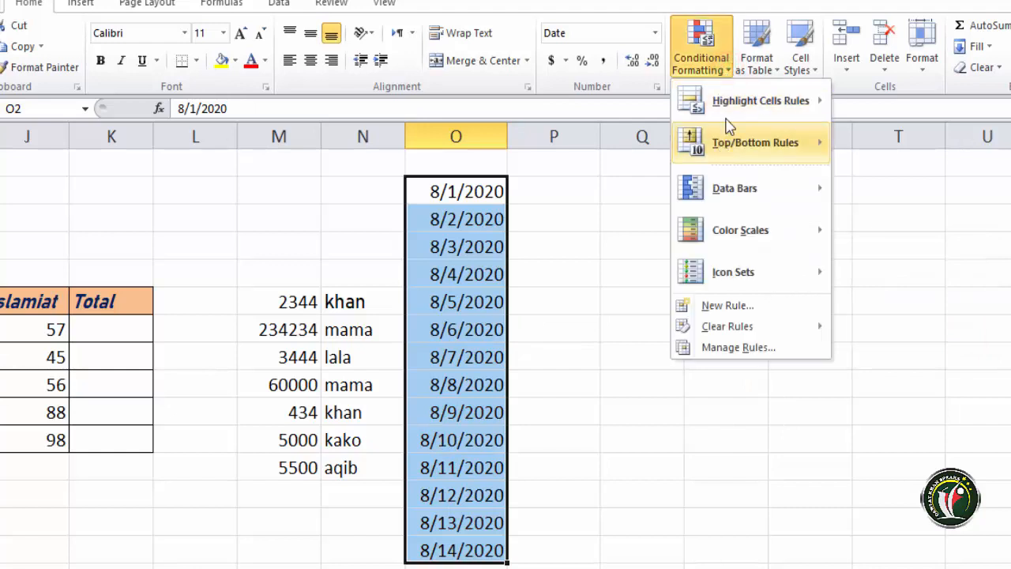
mouse_move(760, 102)
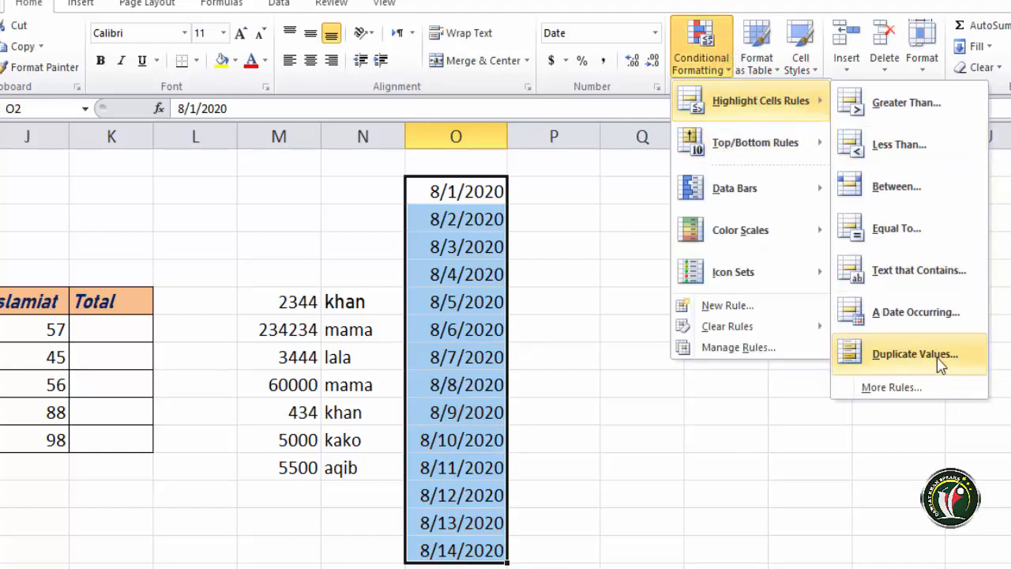
left_click(666, 491)
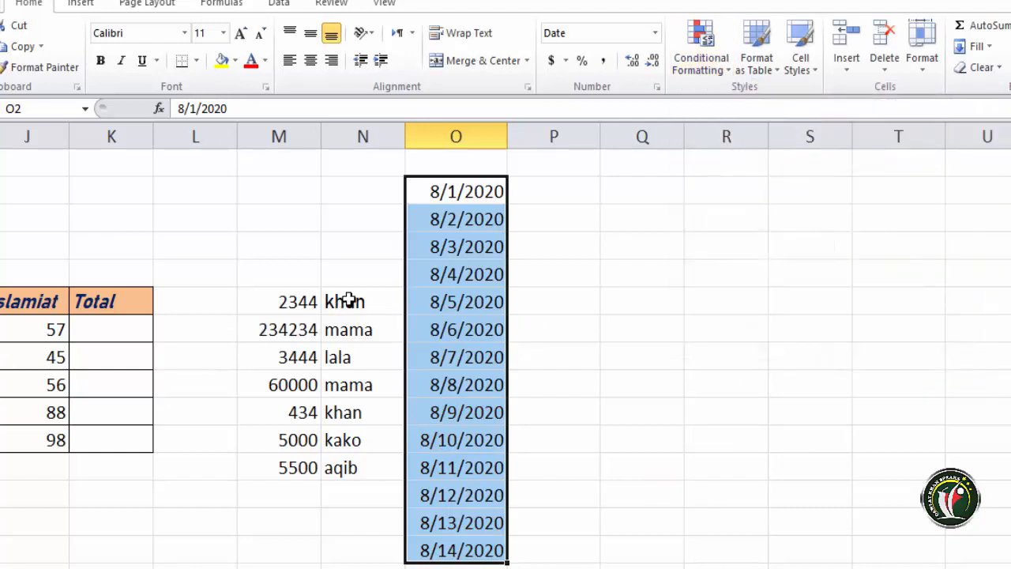
Apply a Duplicate Values highlight rule to the text in N6:N12 with Light Red Fill with Dark Red Text
left_click_drag(348, 301, 346, 460)
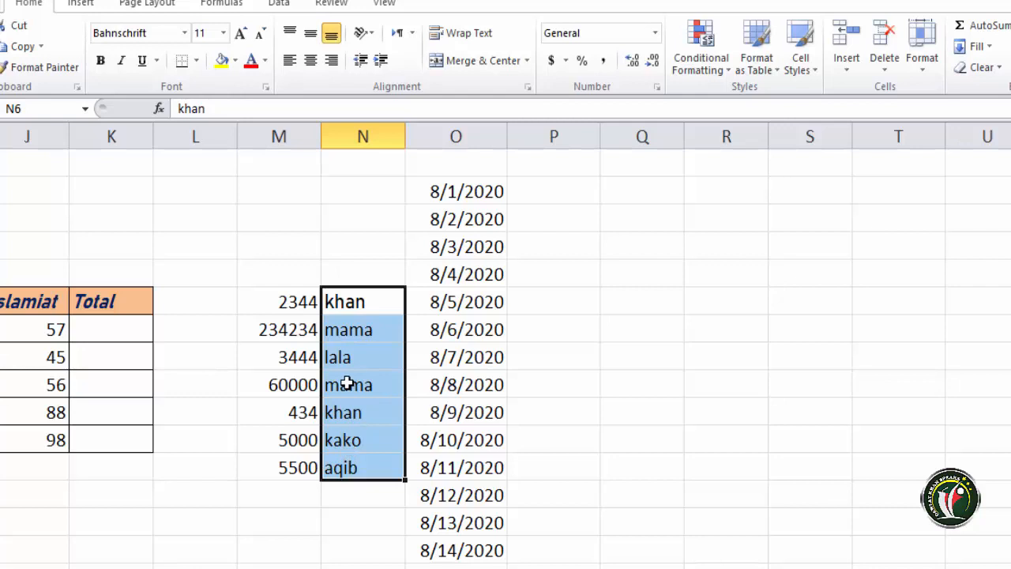
left_click(707, 73)
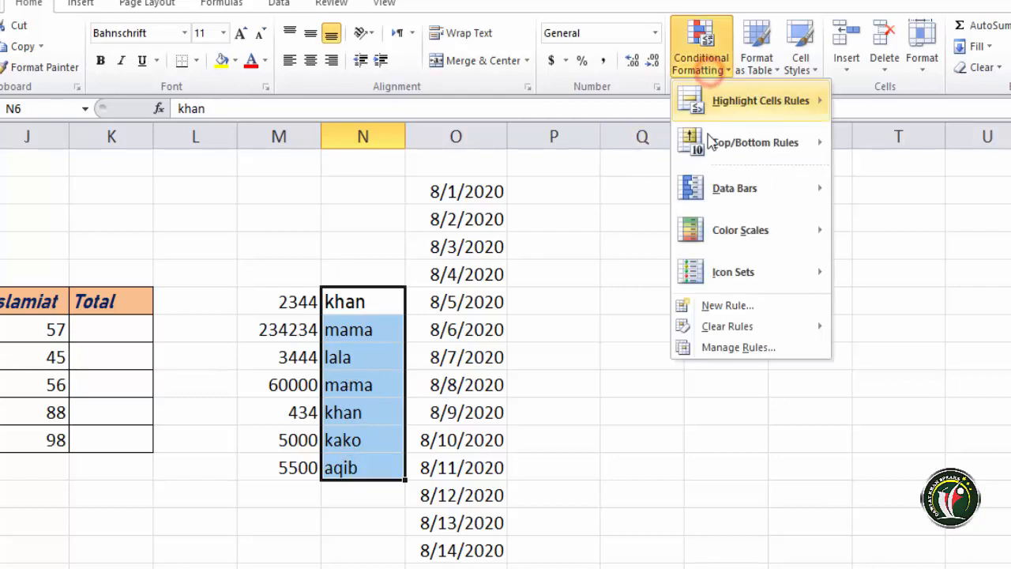
mouse_move(711, 144)
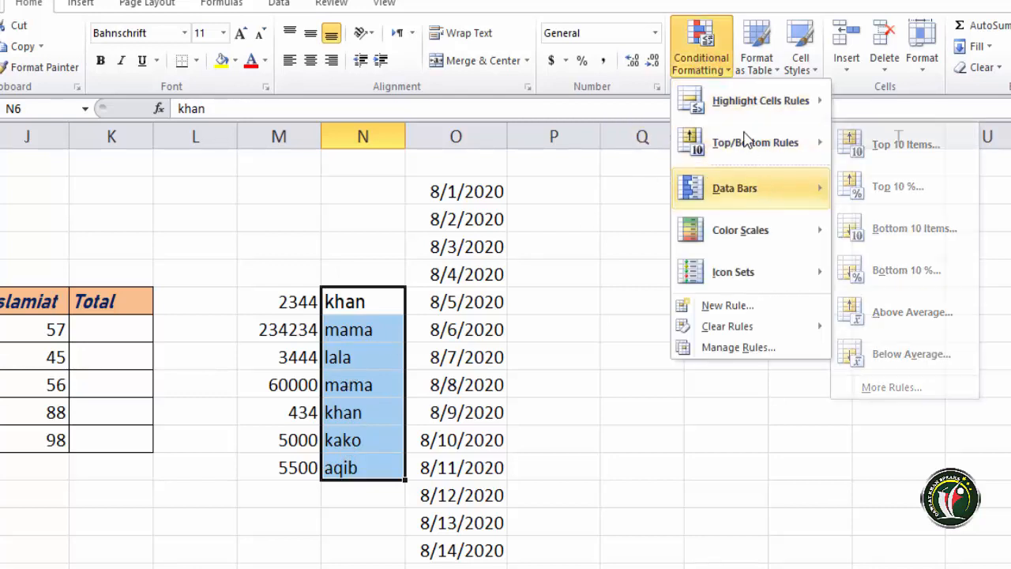
mouse_move(745, 108)
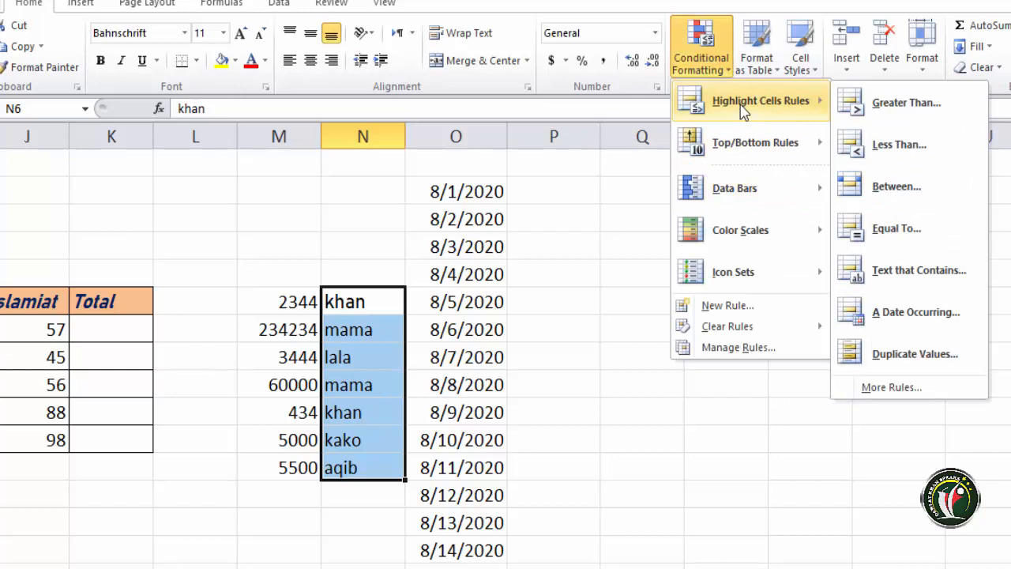
left_click(901, 353)
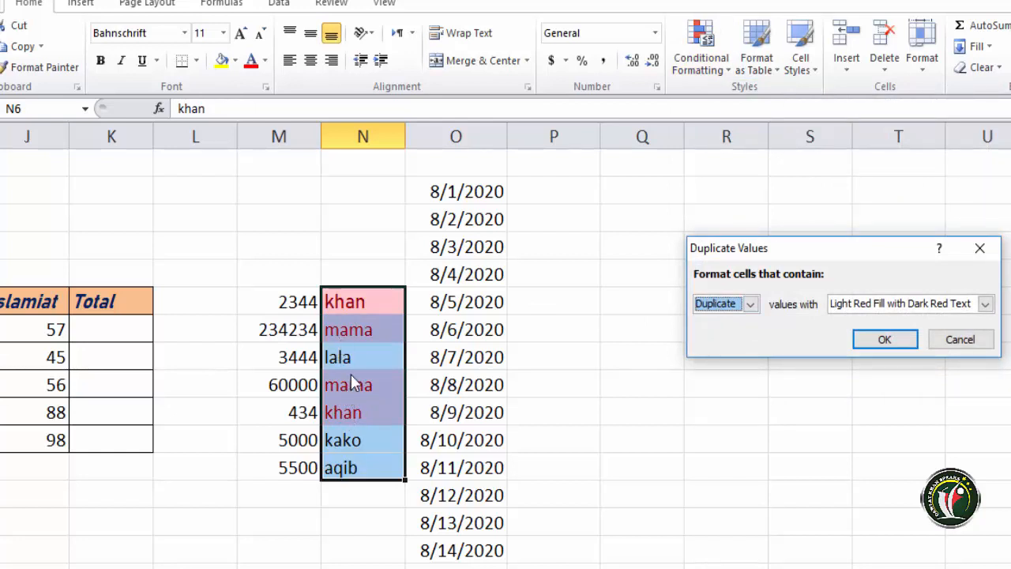
left_click(884, 338)
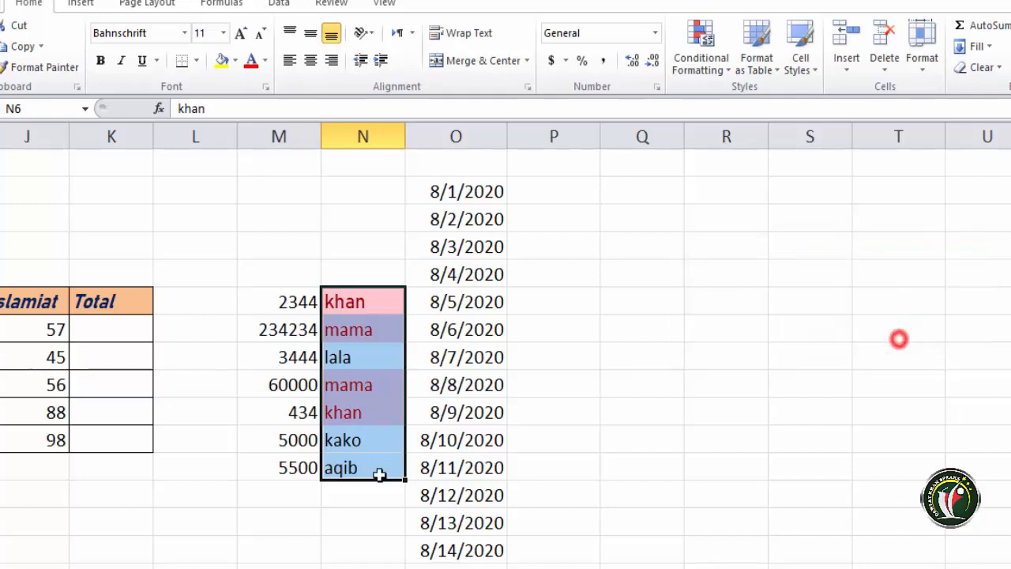
Replace the text in N12 with mama and the text in N8 with the same name as in N6
left_click(335, 470)
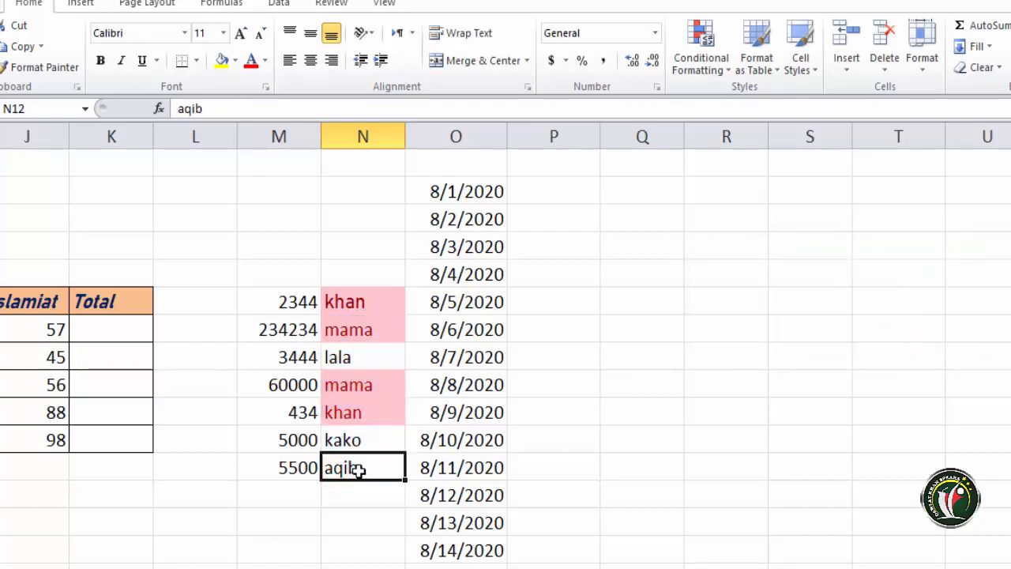
type("mama")
key("Return")
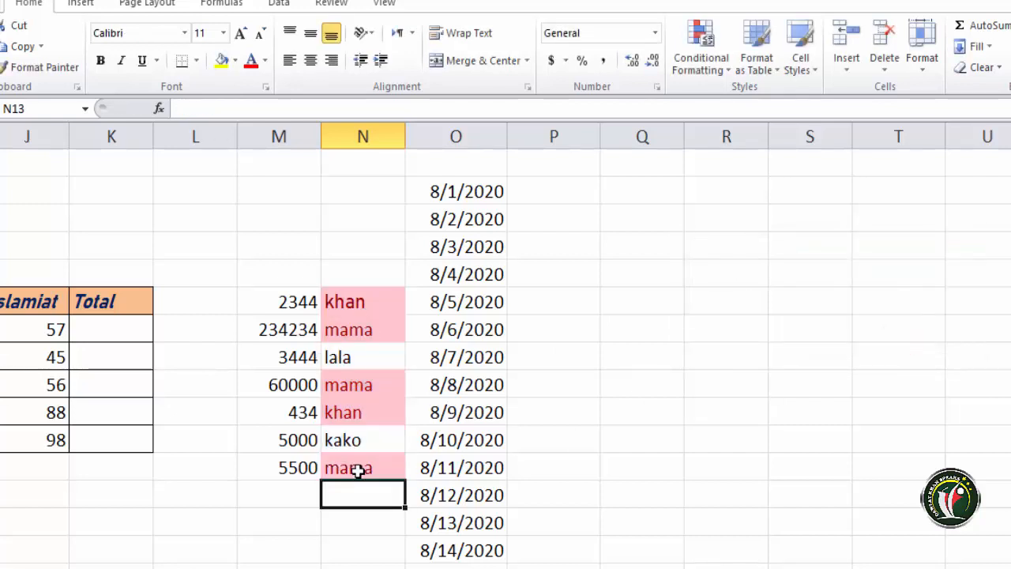
left_click(358, 472)
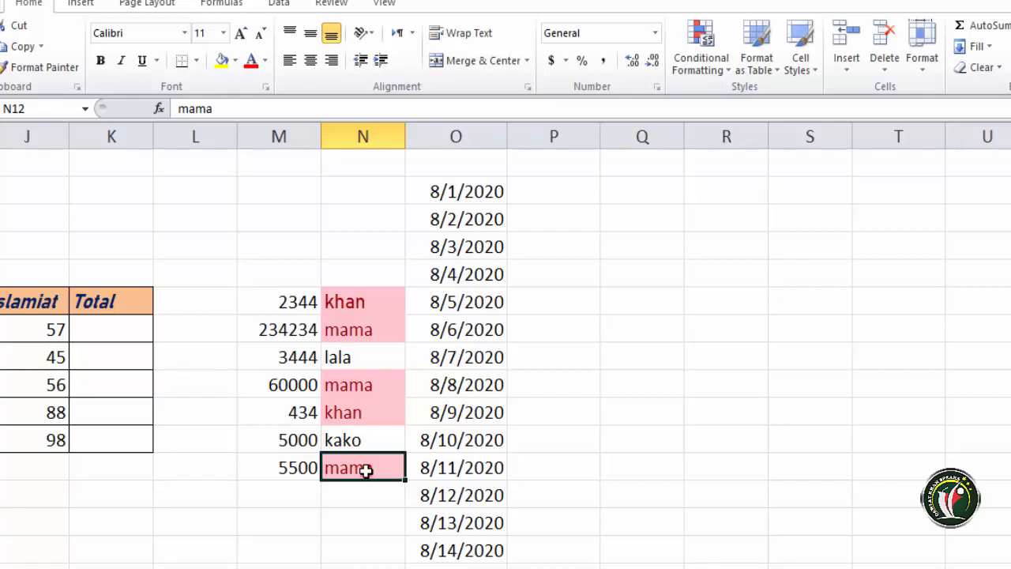
left_click(357, 364)
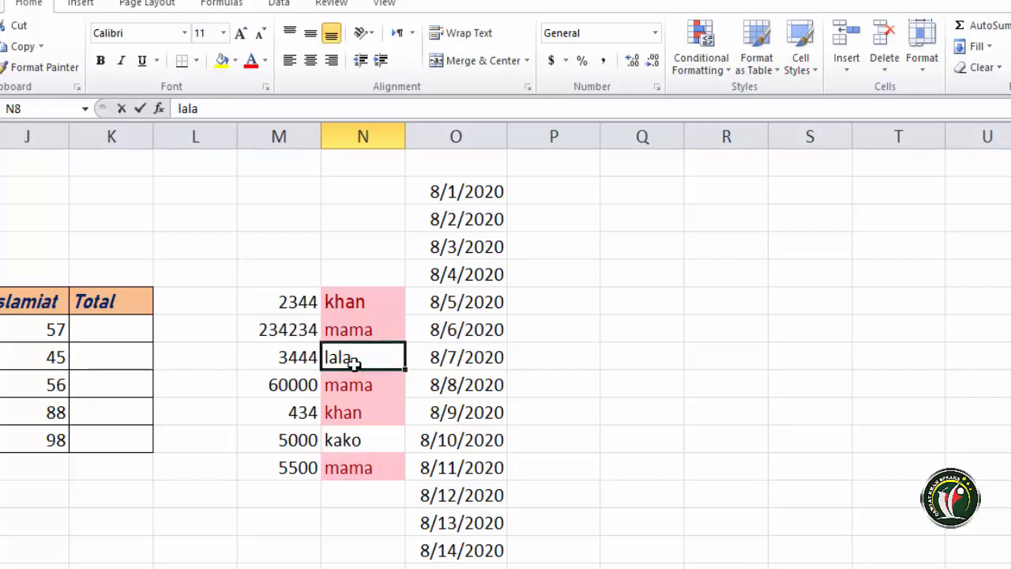
type("khan")
key("Return")
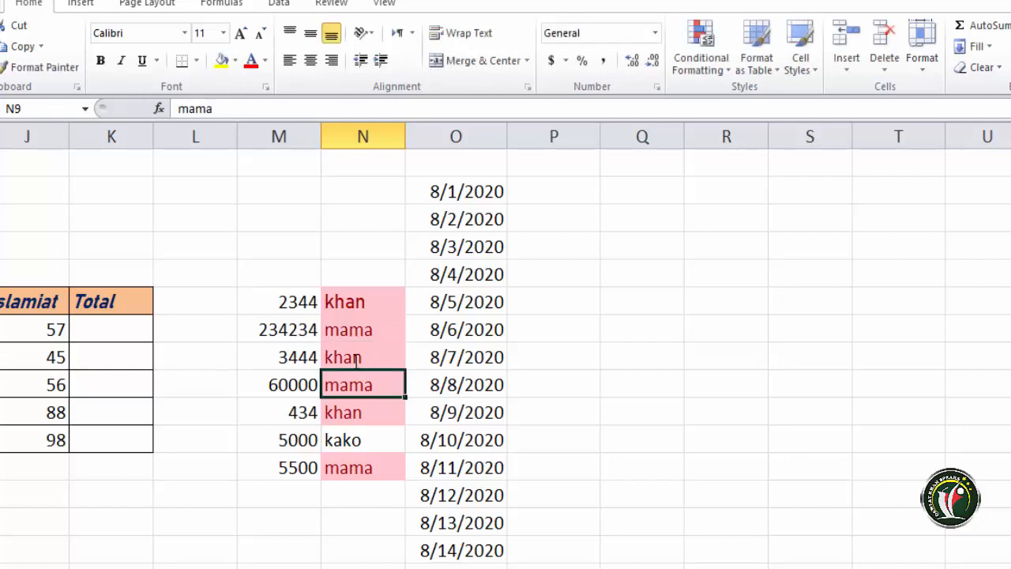
Undo the text changes in N8 and N12 and the Duplicate Values rule on N6:N12
key("ctrl+z")
key("ctrl+z")
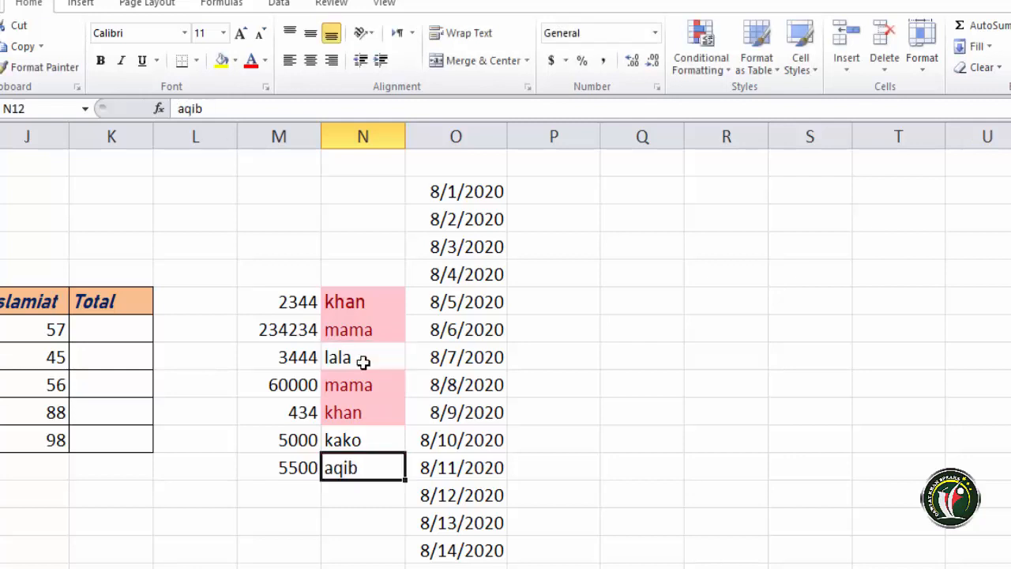
key("ctrl+z")
Start a Duplicate Values highlight rule on N6:N12 again and preview it for Unique values
left_click(701, 56)
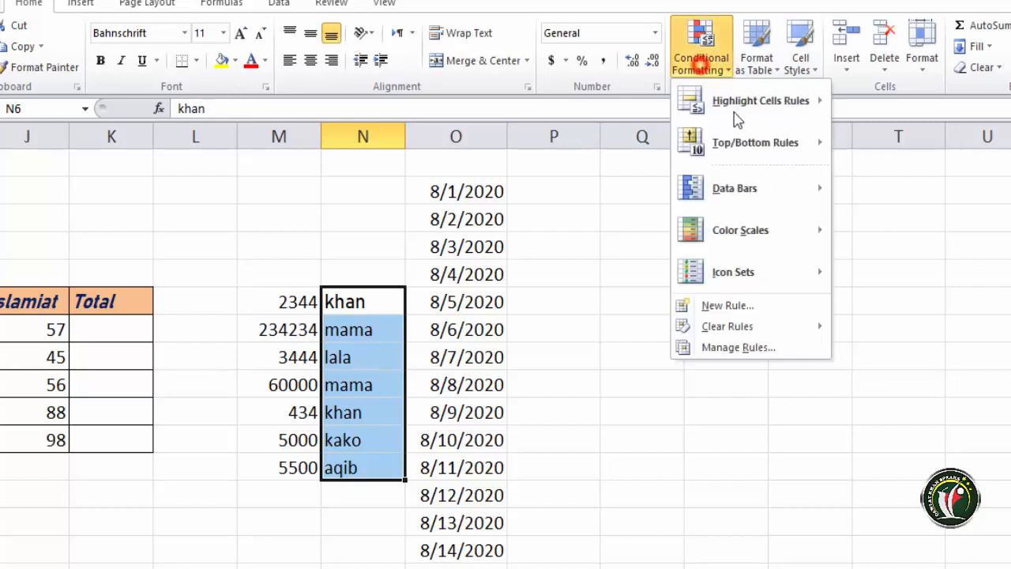
mouse_move(750, 115)
left_click(908, 354)
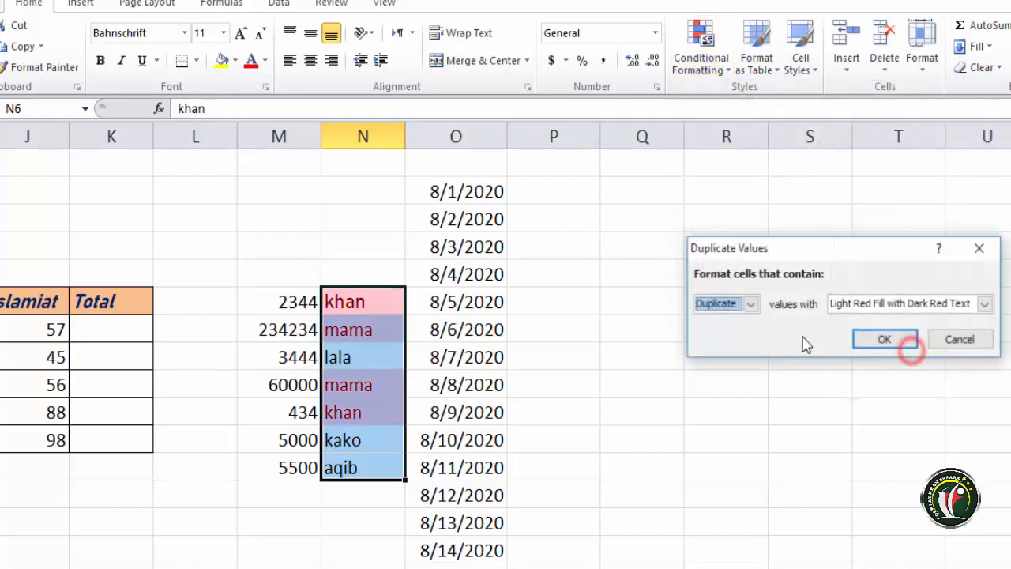
left_click(750, 304)
left_click(715, 335)
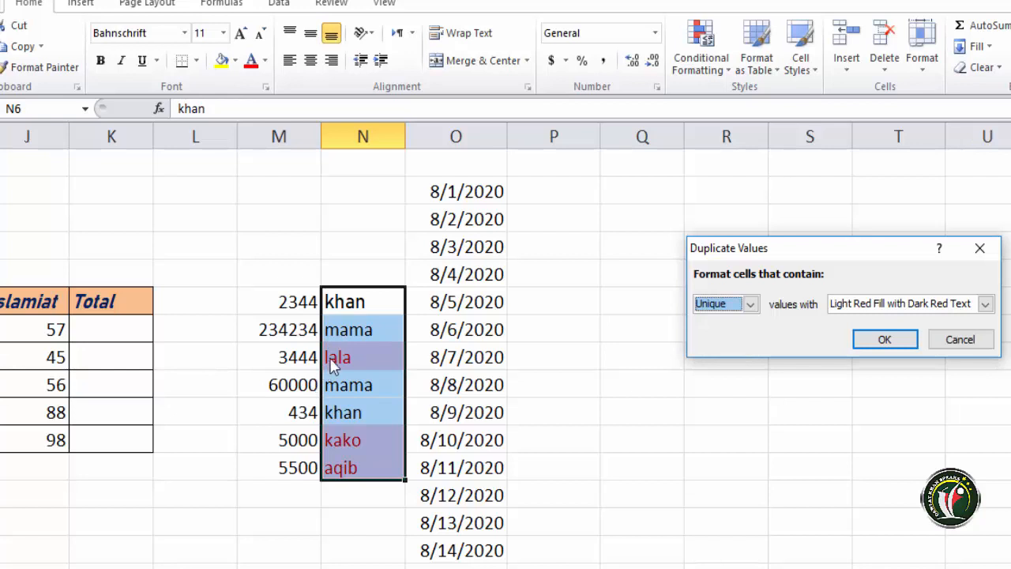
Switch the rule back to Duplicate values, apply it to N6:N12 with Light Red Fill with Dark Red Text, and undo it
left_click(750, 304)
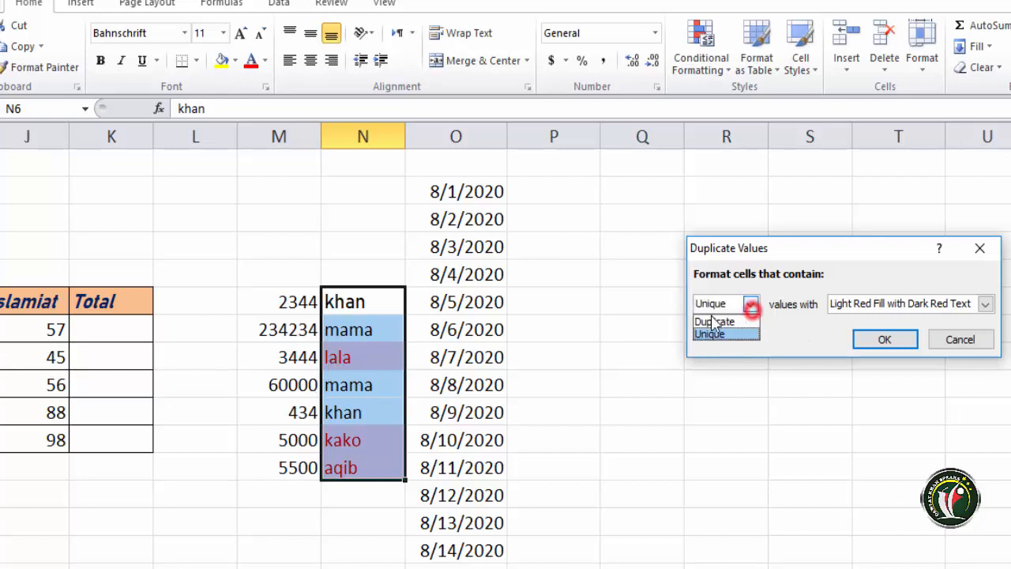
left_click(705, 320)
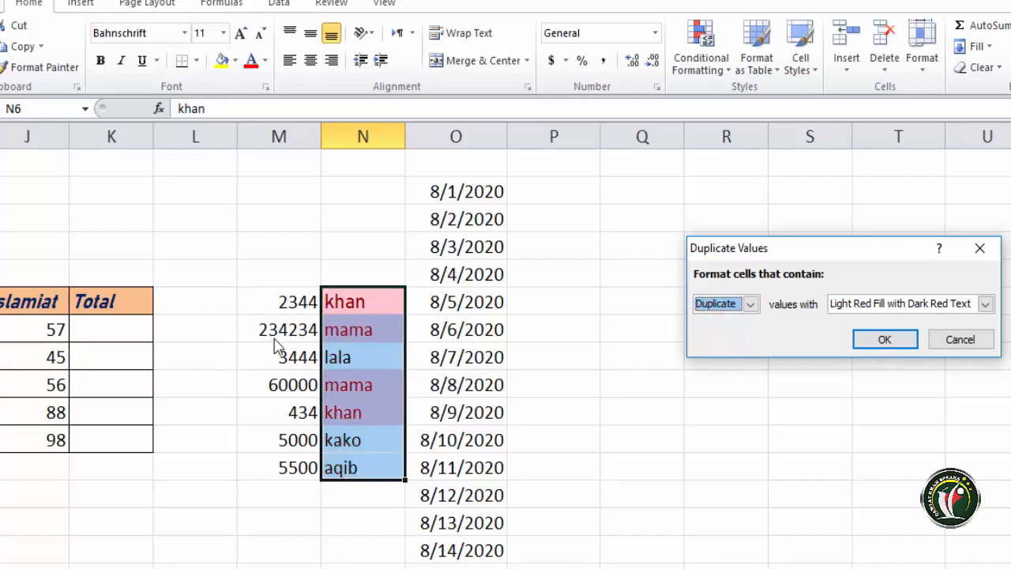
left_click(888, 338)
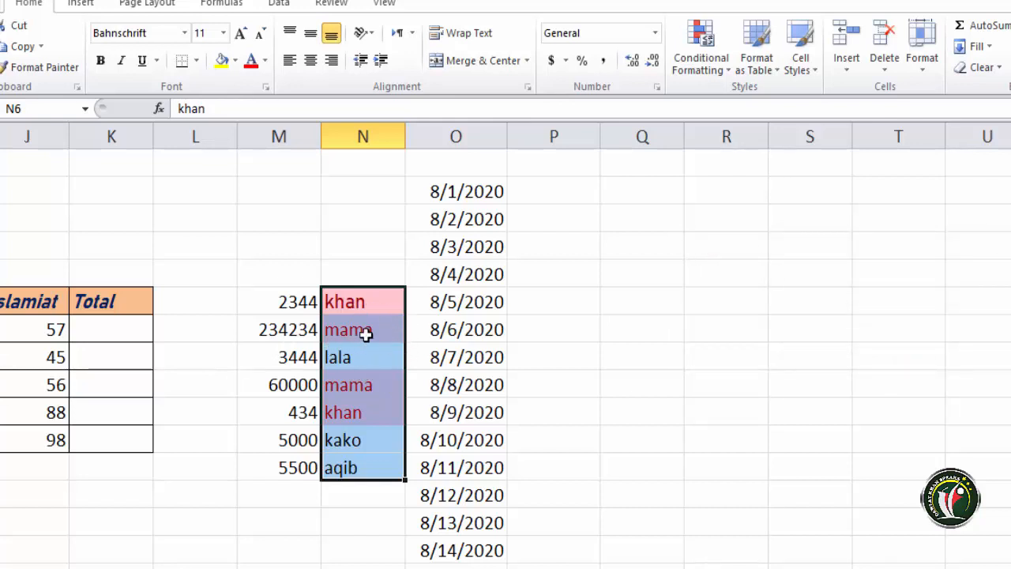
key("ctrl+z")
Bring up the Top/Bottom Rules choices of Conditional Formatting
left_click(728, 71)
mouse_move(756, 105)
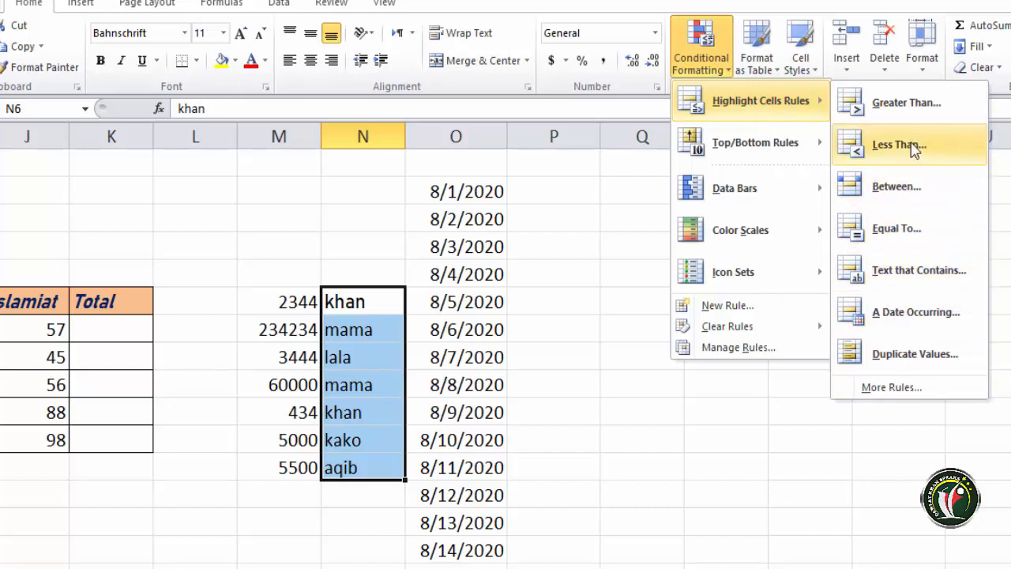
mouse_move(720, 150)
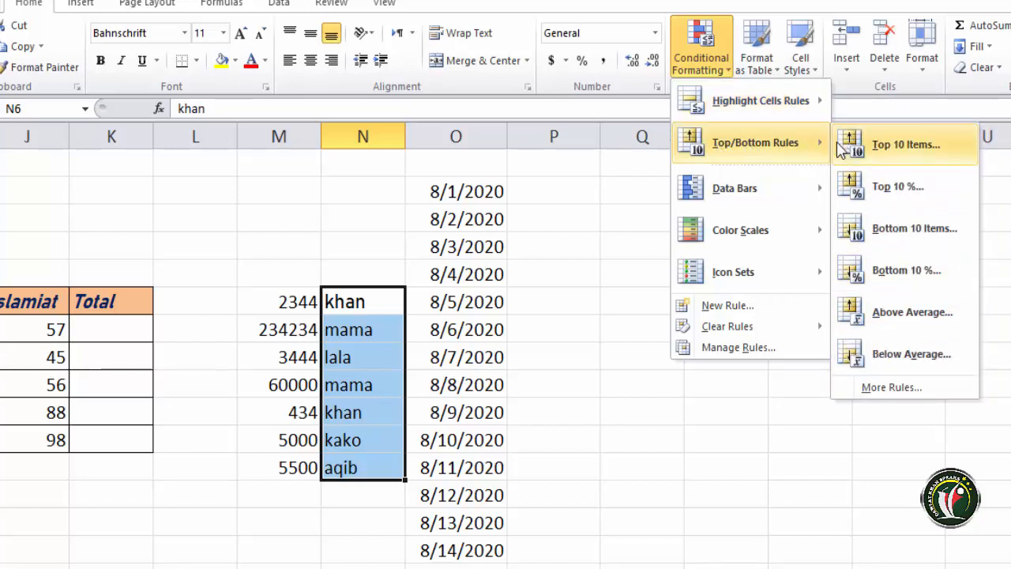